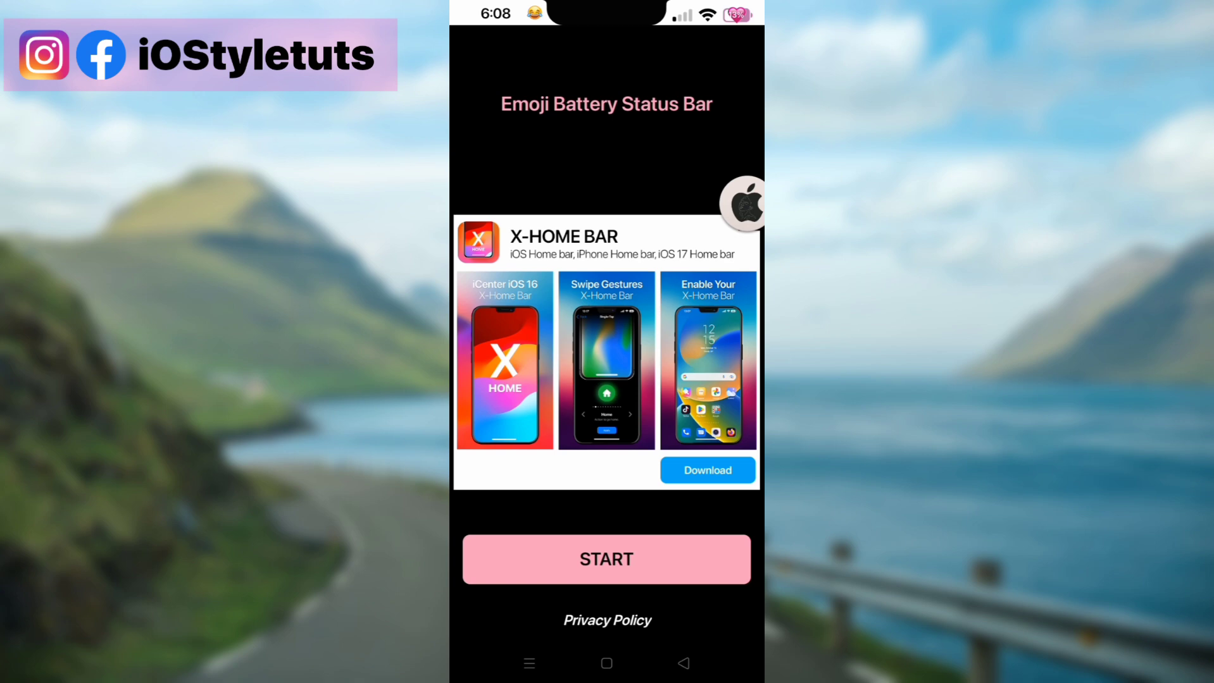
# Set the status bar background style to Auto change and open the emoji battery gallery.
pyautogui.click(644, 551)
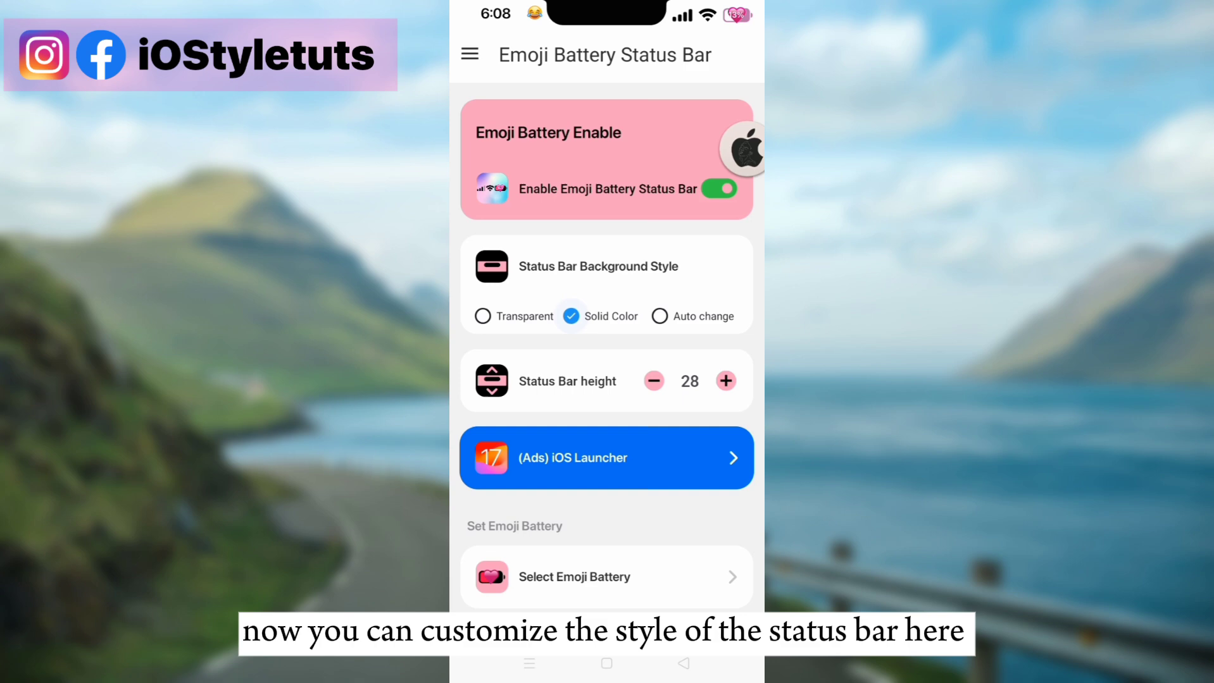
pyautogui.click(482, 317)
pyautogui.click(659, 317)
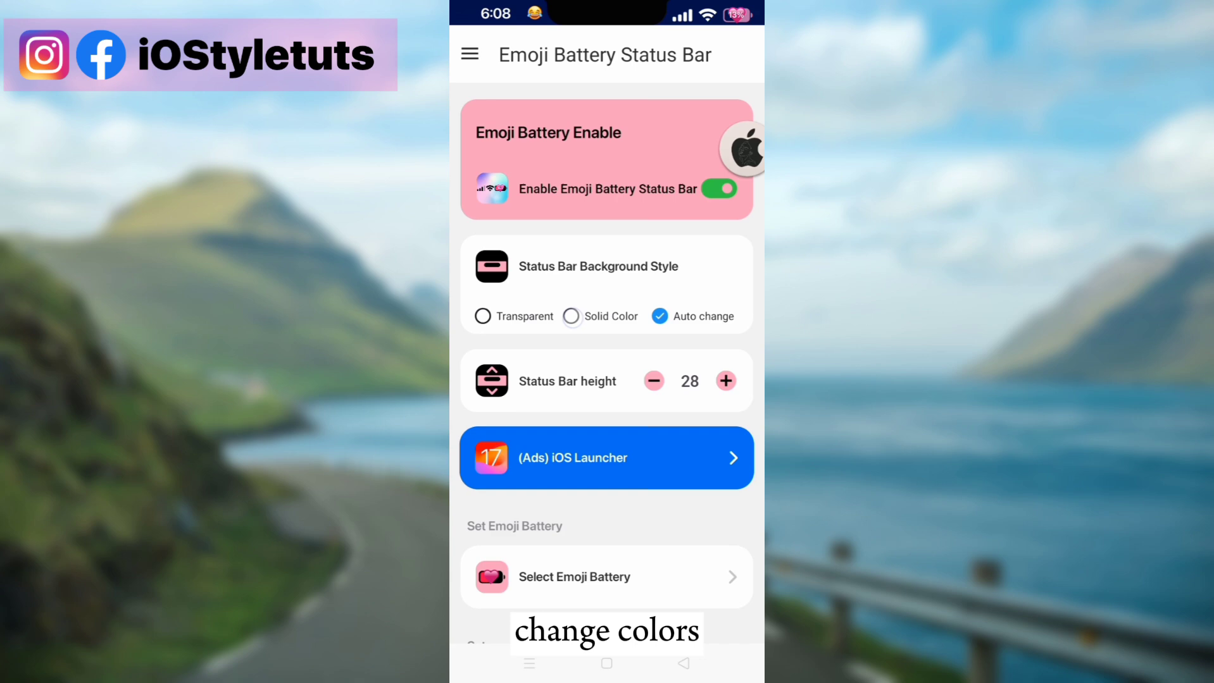
pyautogui.scroll(-2, 607, 379)
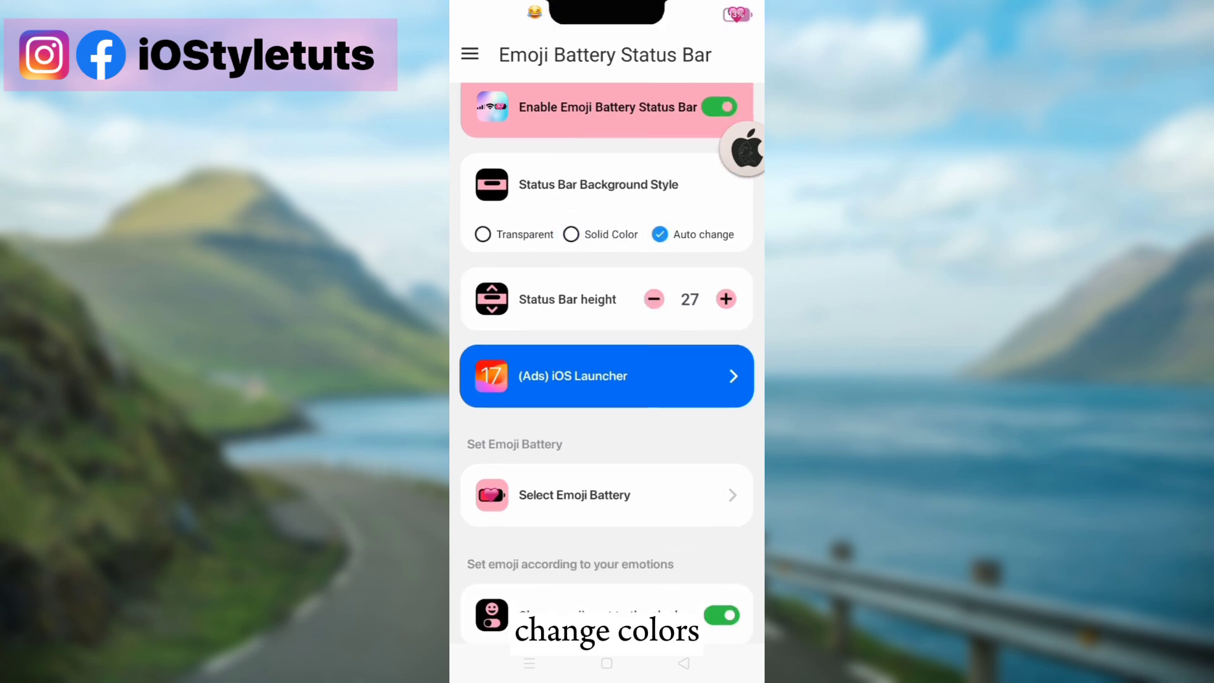
pyautogui.scroll(-1, 607, 379)
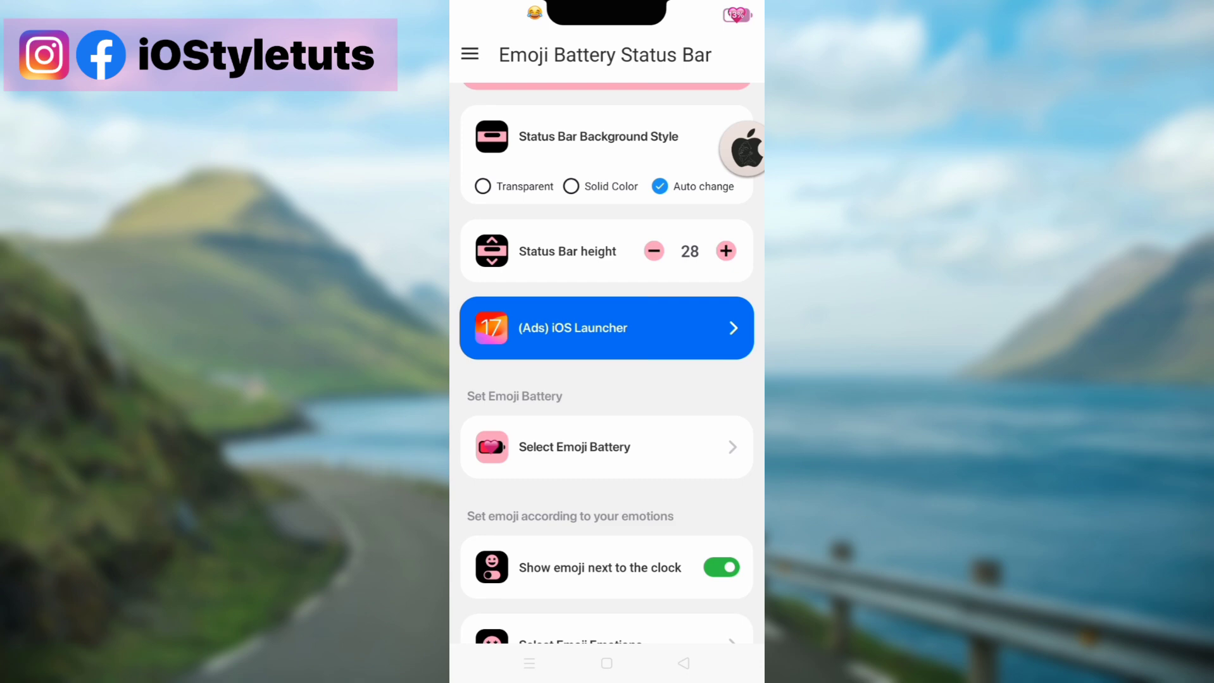
pyautogui.click(607, 447)
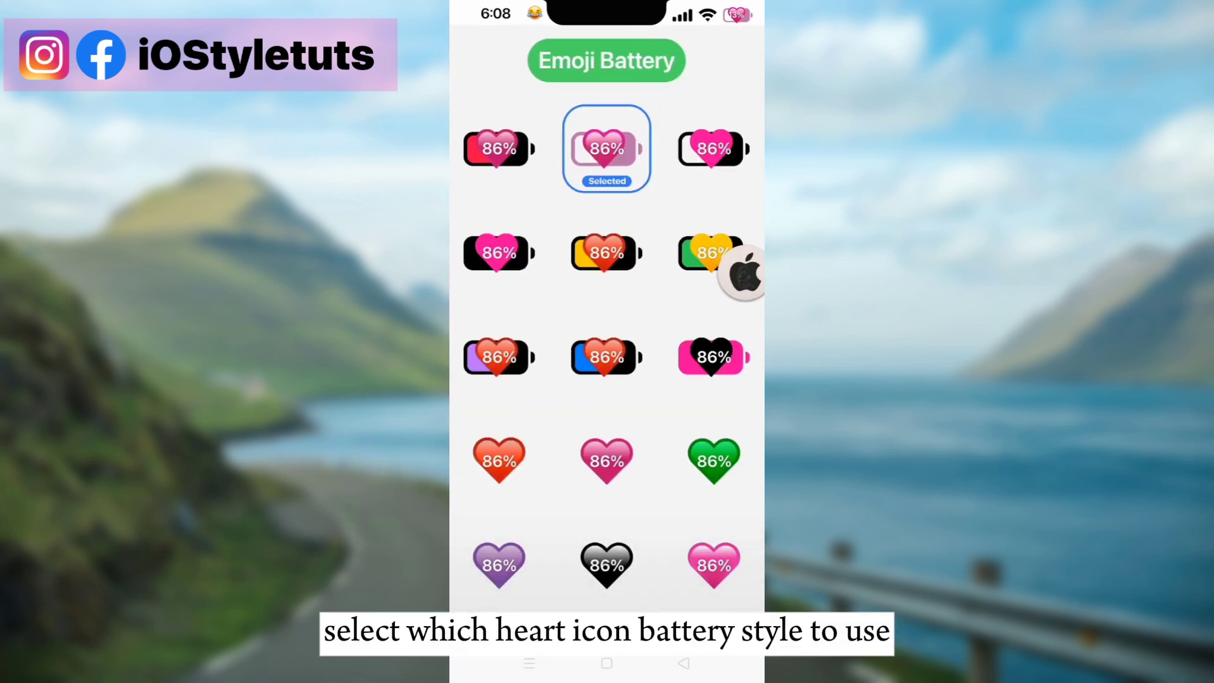
# Preview several battery styles, settle on the pink heart in a pale battery, and return to settings.
pyautogui.click(713, 148)
pyautogui.click(606, 148)
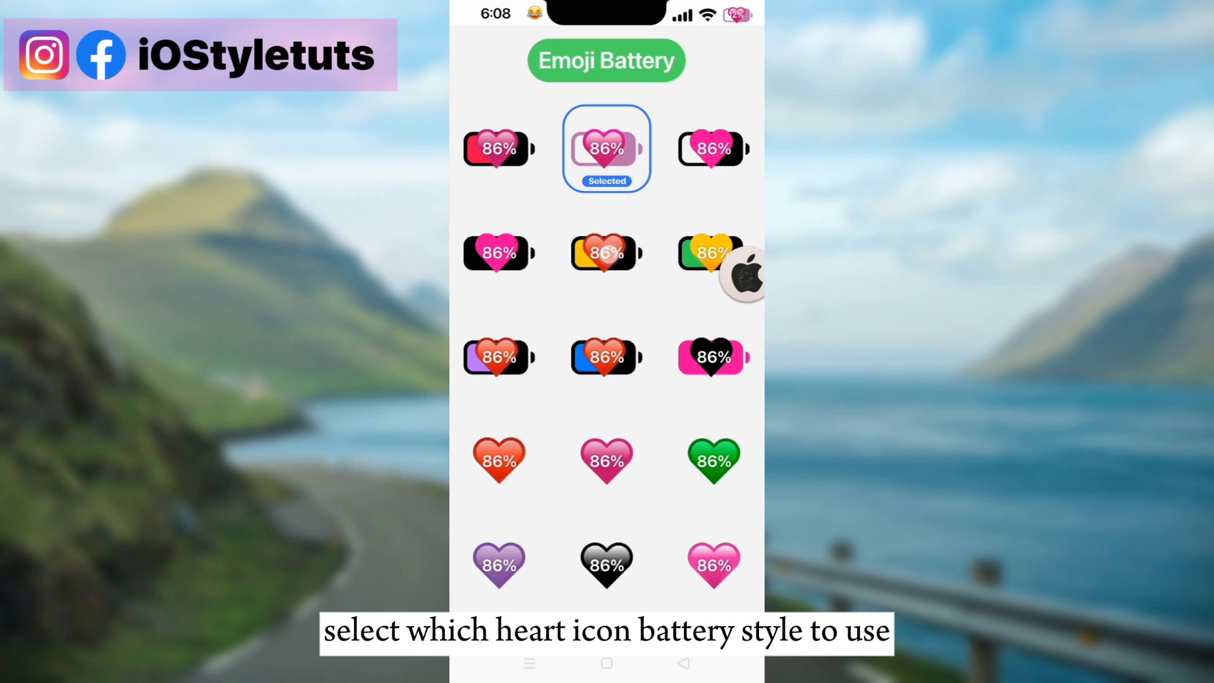
pyautogui.click(607, 253)
pyautogui.scroll(-3, 607, 360)
pyautogui.click(712, 447)
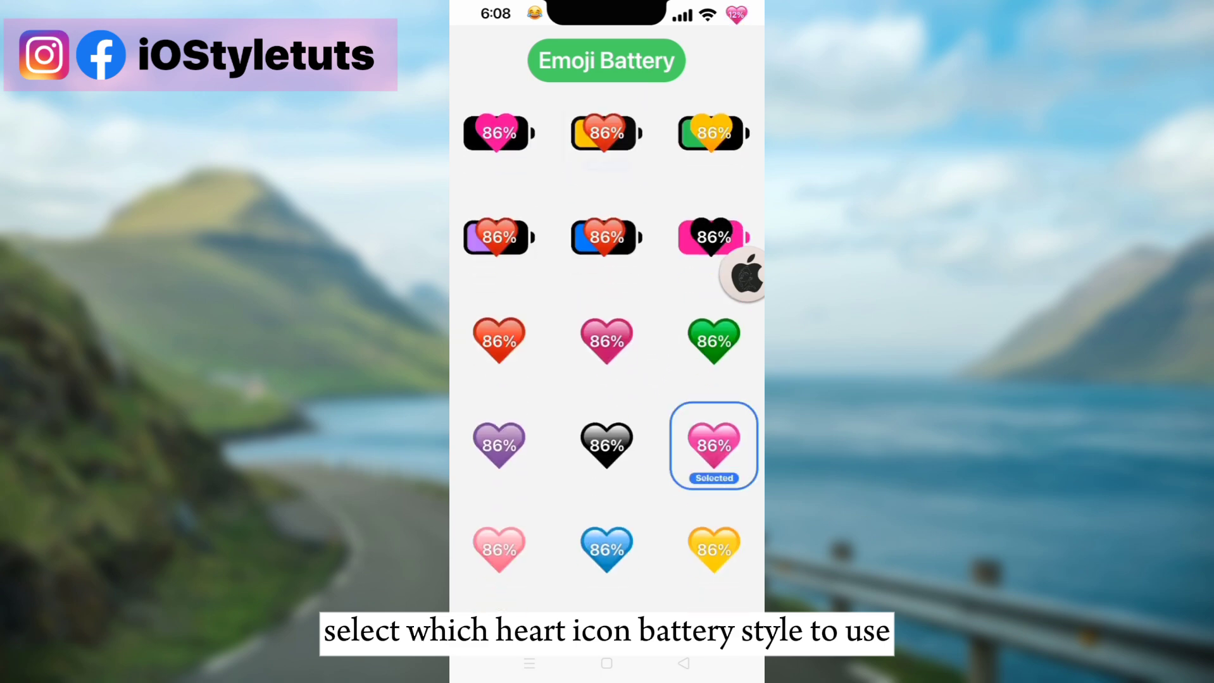
pyautogui.scroll(-5, 607, 361)
pyautogui.click(711, 447)
pyautogui.scroll(-5, 607, 361)
pyautogui.scroll(-2, 606, 361)
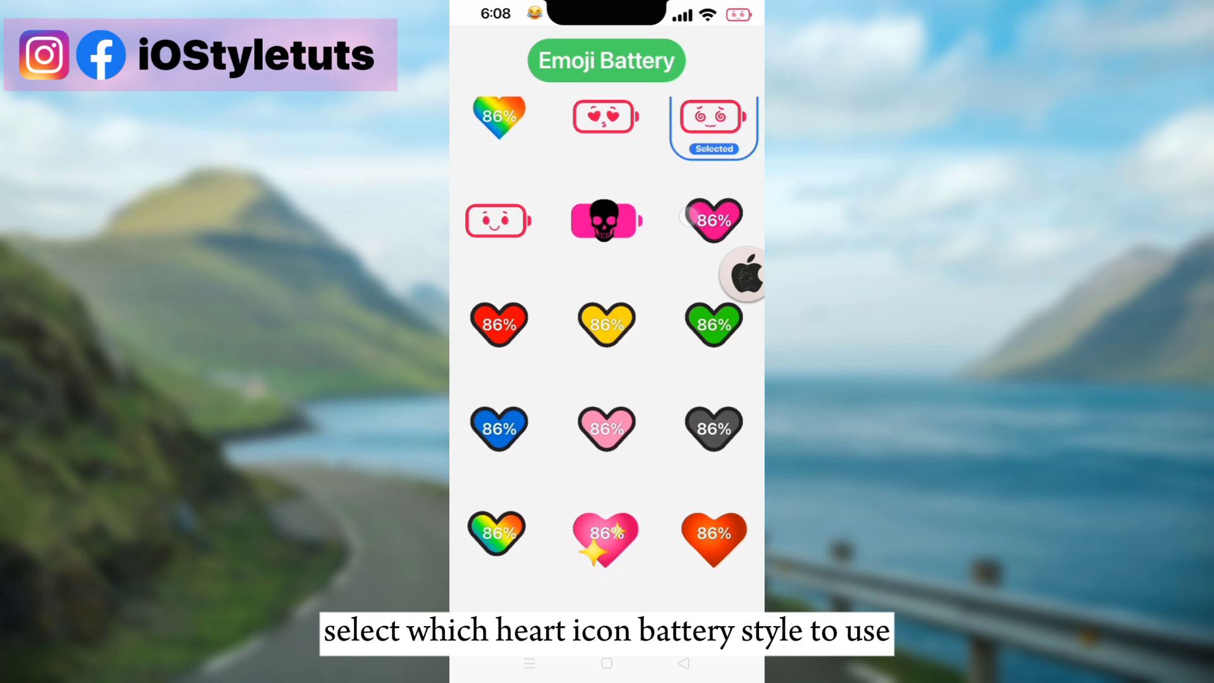
pyautogui.scroll(-5, 607, 361)
pyautogui.click(606, 149)
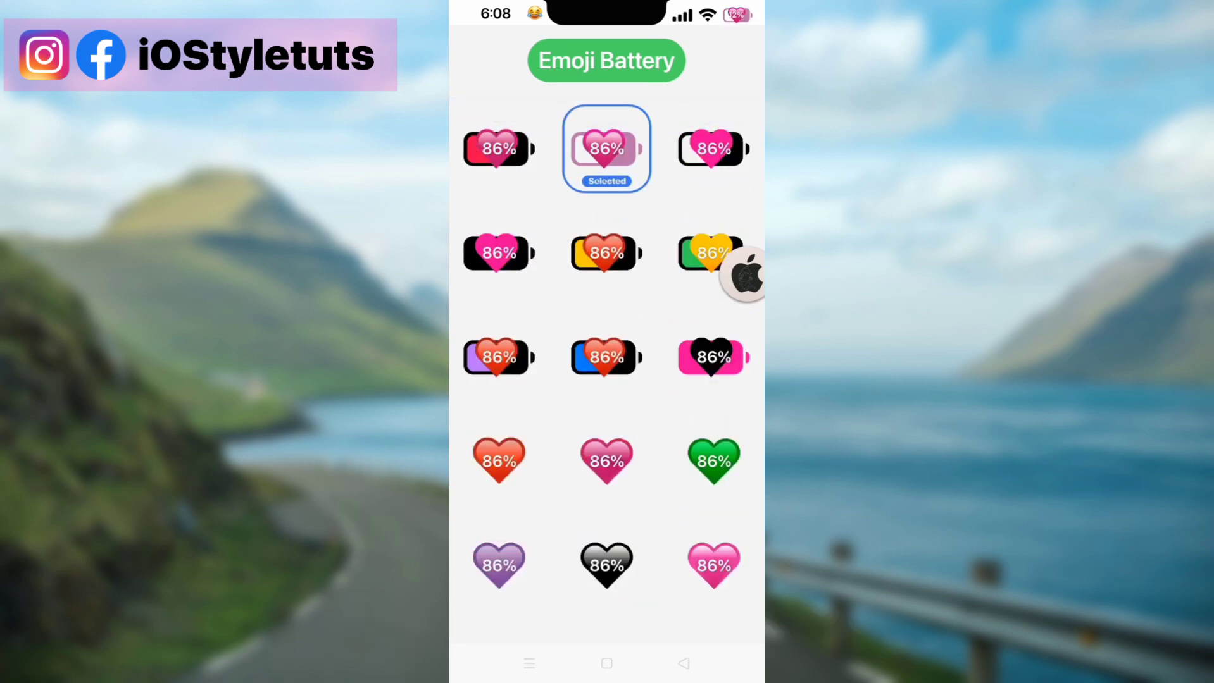
pyautogui.click(682, 663)
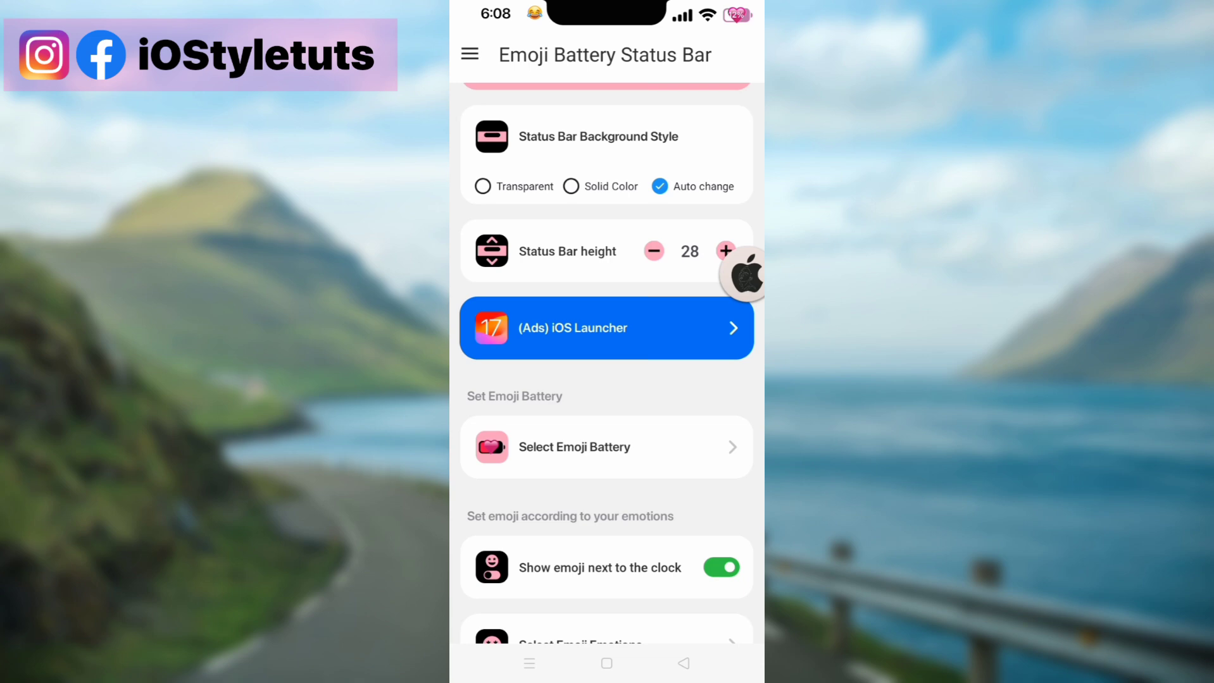
pyautogui.scroll(-3, 607, 380)
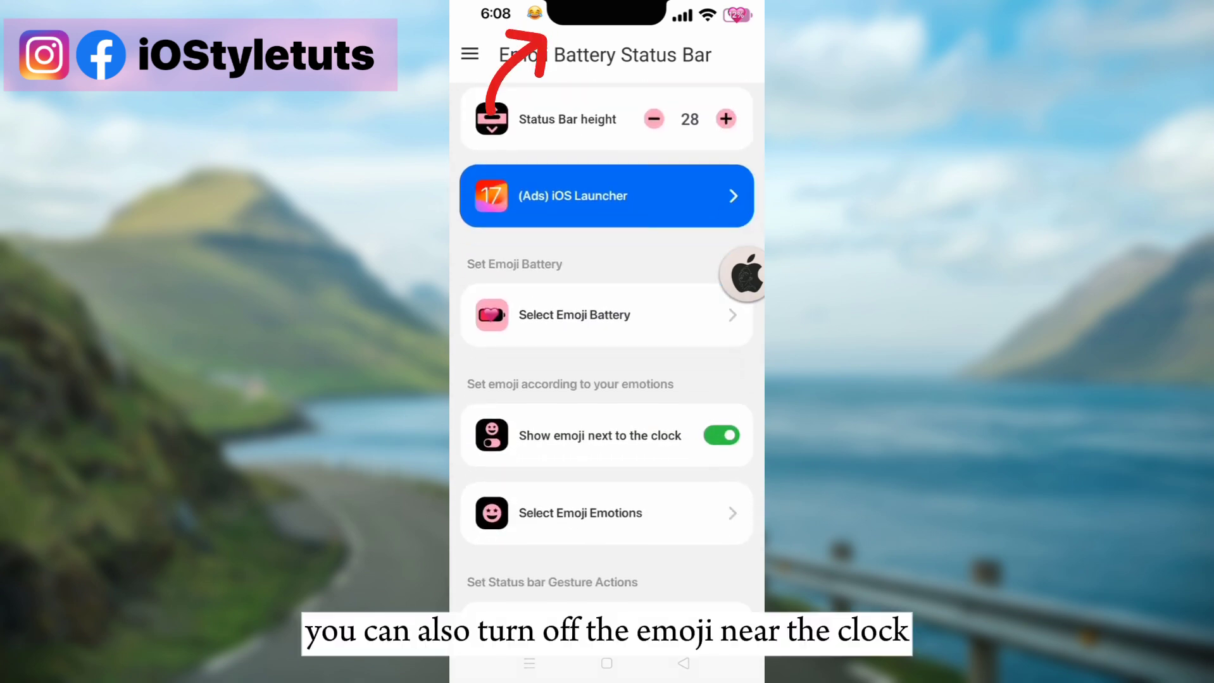
# Toggle the emoji next to the clock off and back on.
pyautogui.click(721, 435)
pyautogui.click(720, 435)
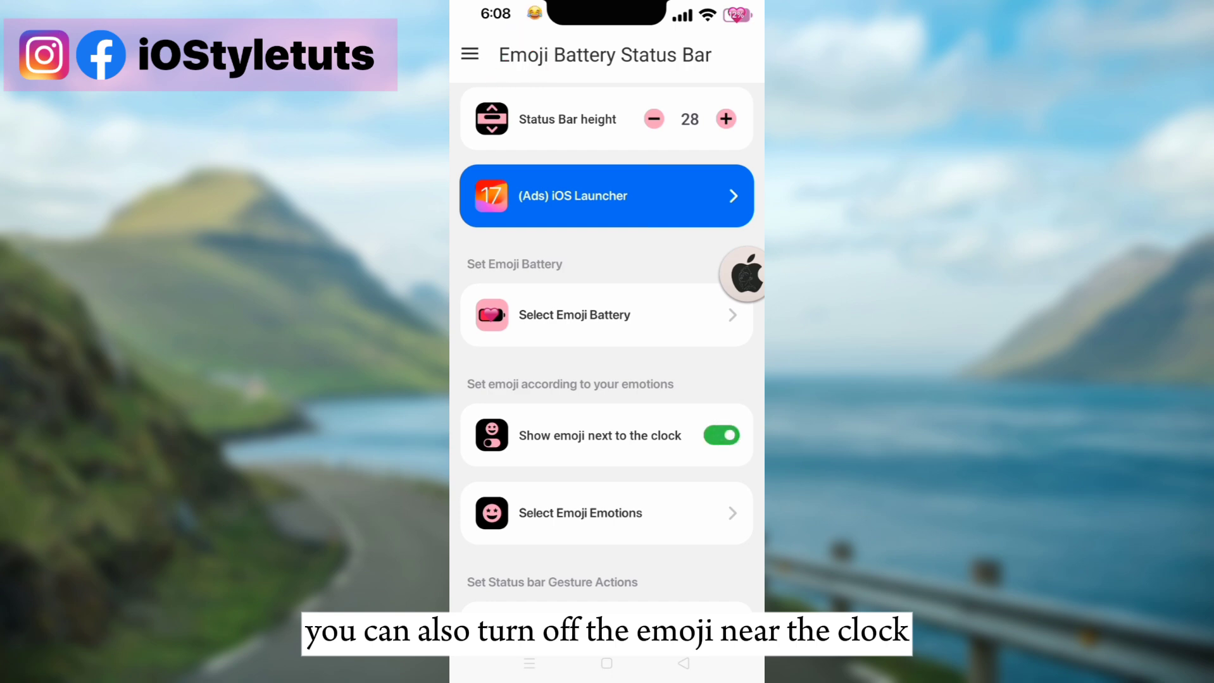
pyautogui.scroll(-2, 607, 380)
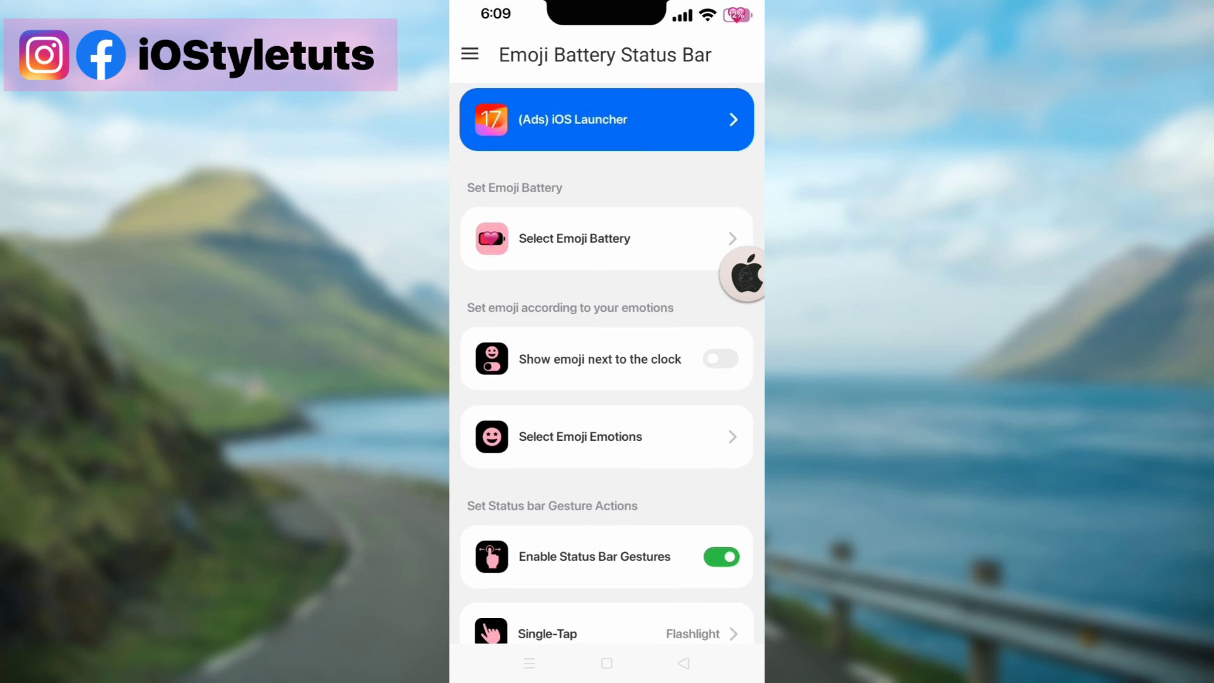
pyautogui.click(721, 359)
# Change the clock emoji to the smiling face with hearts.
pyautogui.click(581, 437)
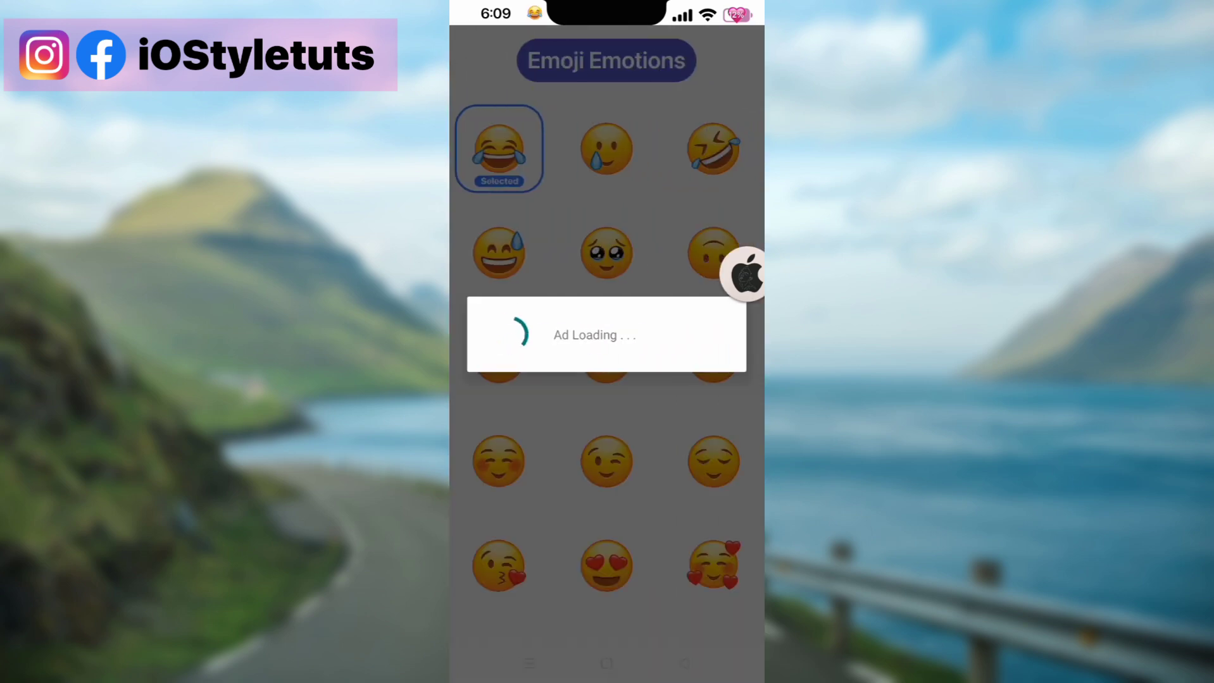
pyautogui.click(714, 567)
pyautogui.click(685, 664)
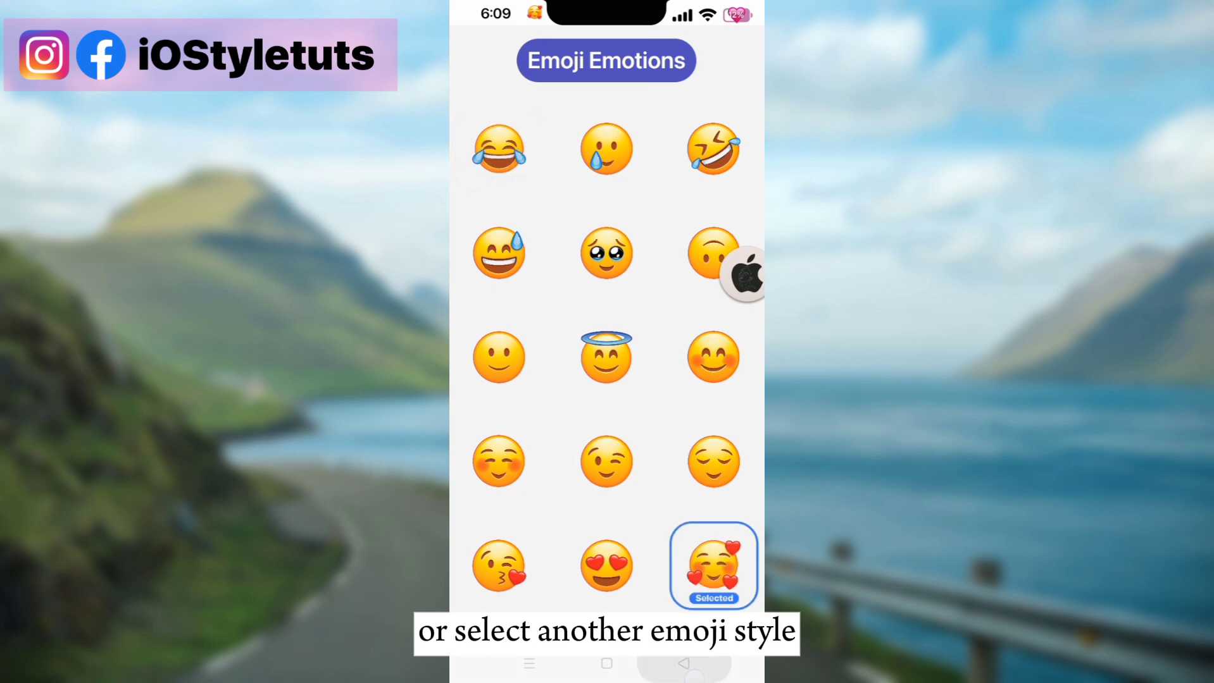
pyautogui.scroll(-5, 607, 380)
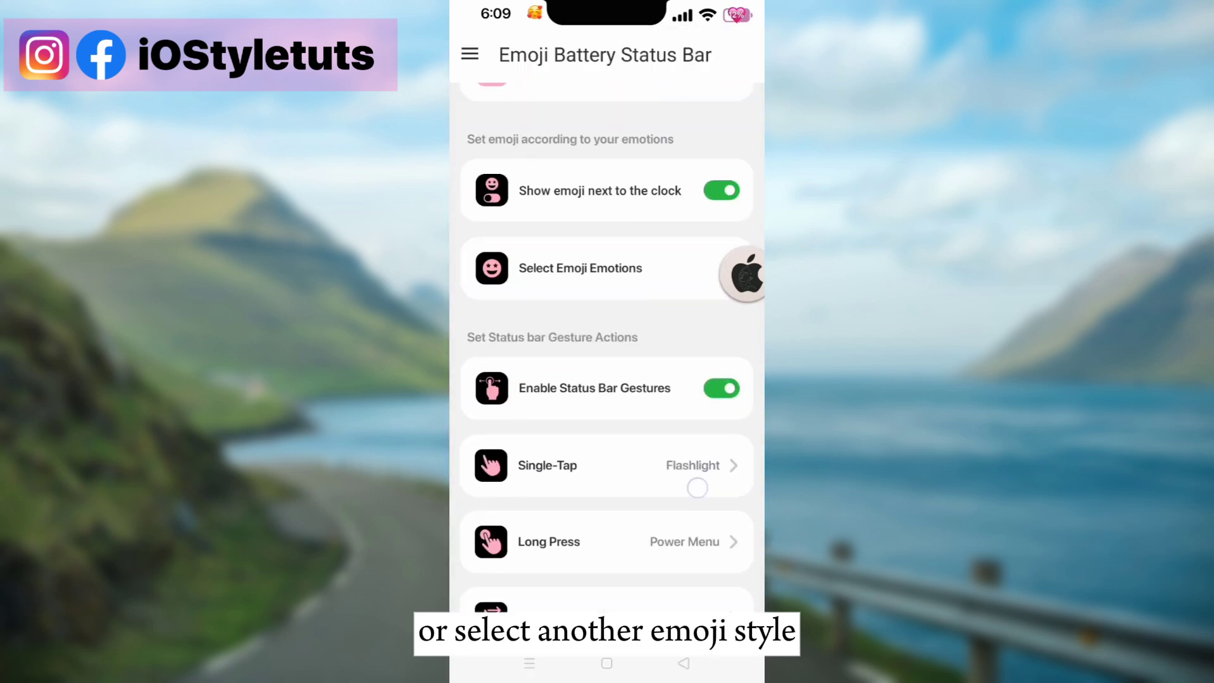
pyautogui.scroll(-5, 607, 380)
pyautogui.scroll(-3, 607, 380)
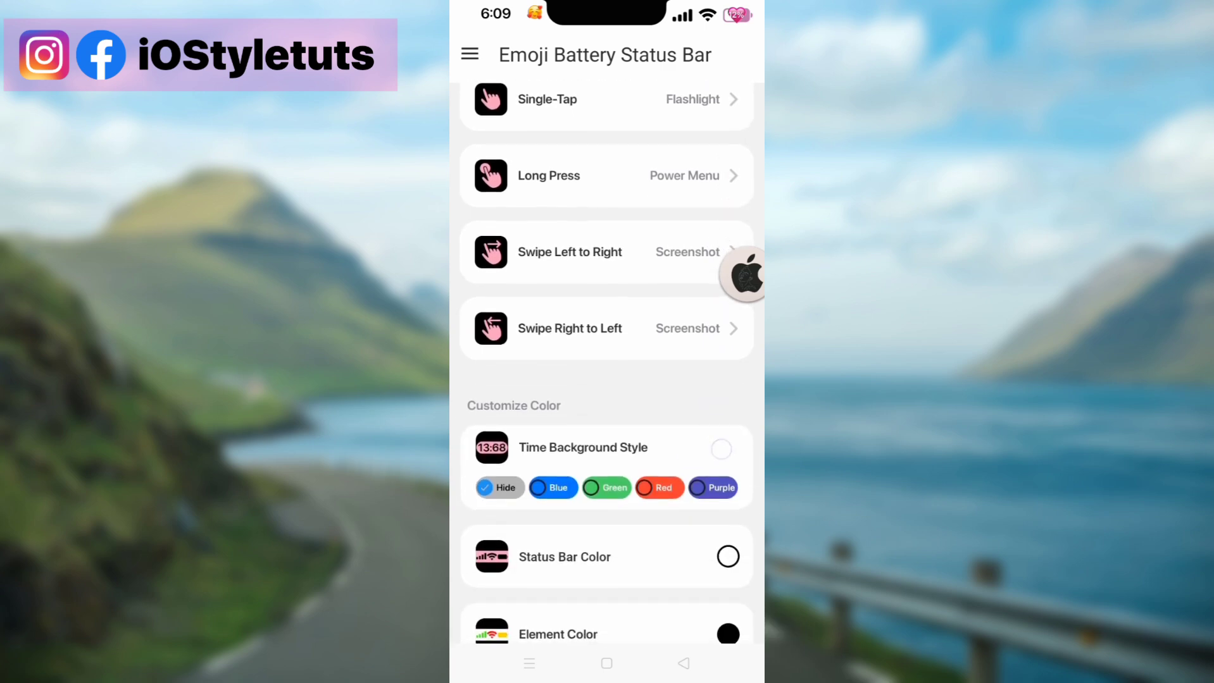
pyautogui.click(552, 488)
pyautogui.click(656, 488)
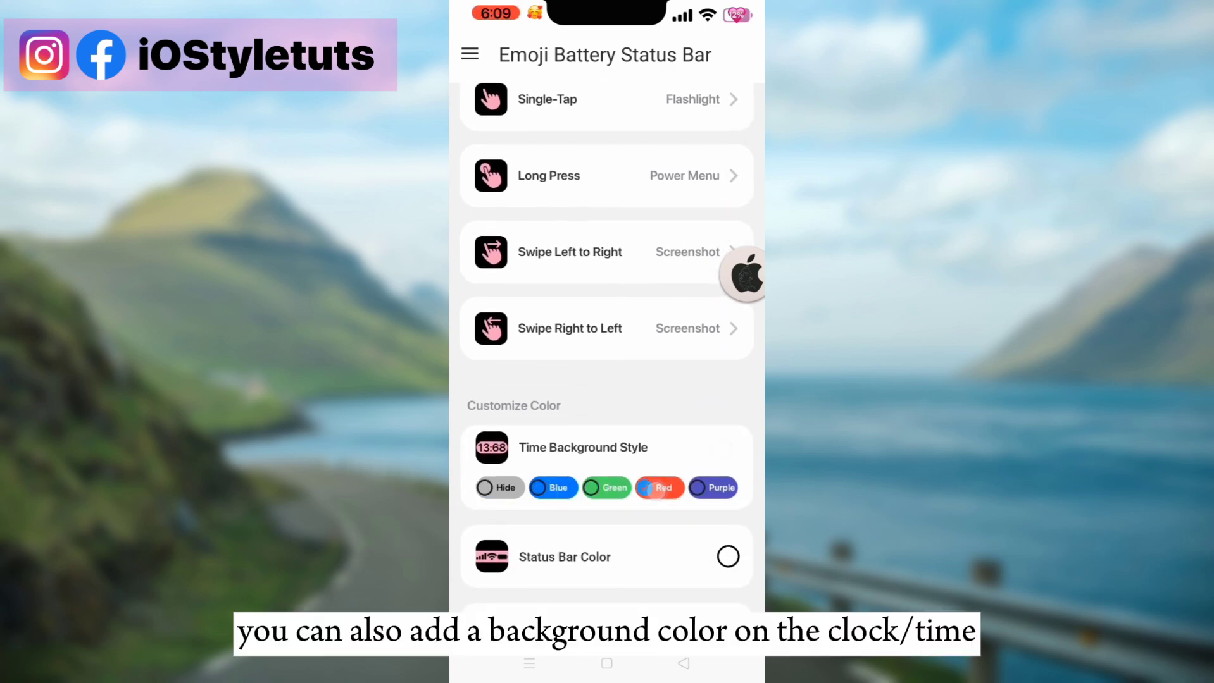
pyautogui.click(496, 488)
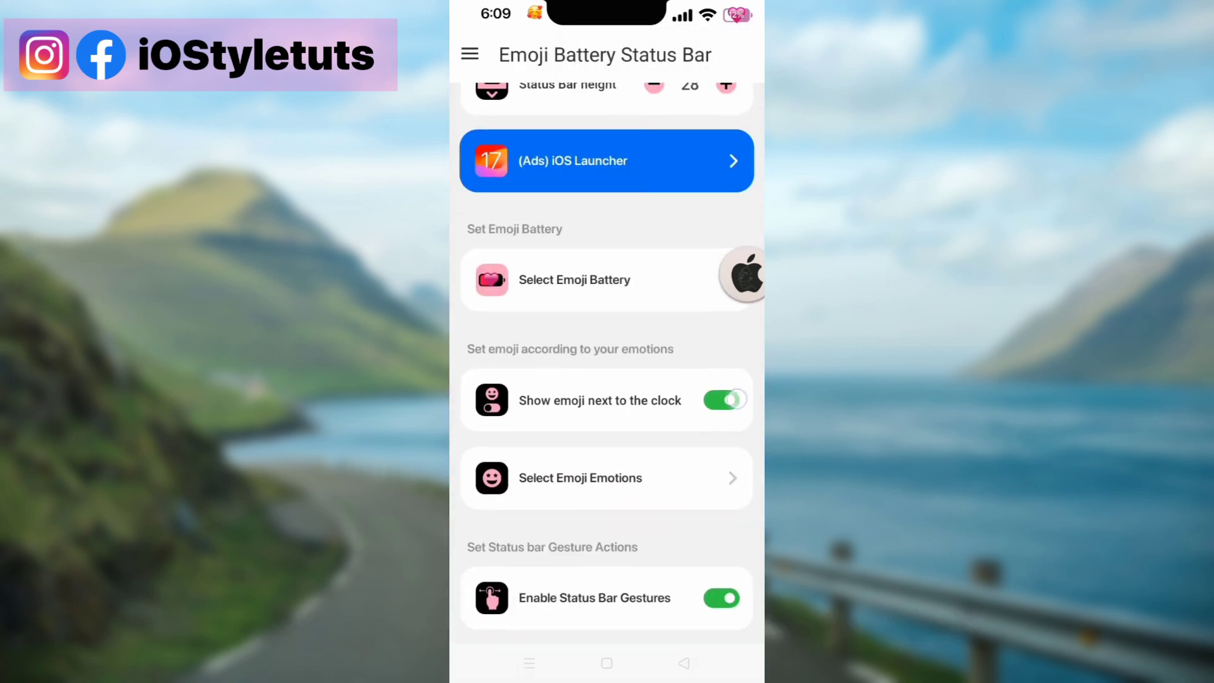
pyautogui.scroll(-8, 607, 380)
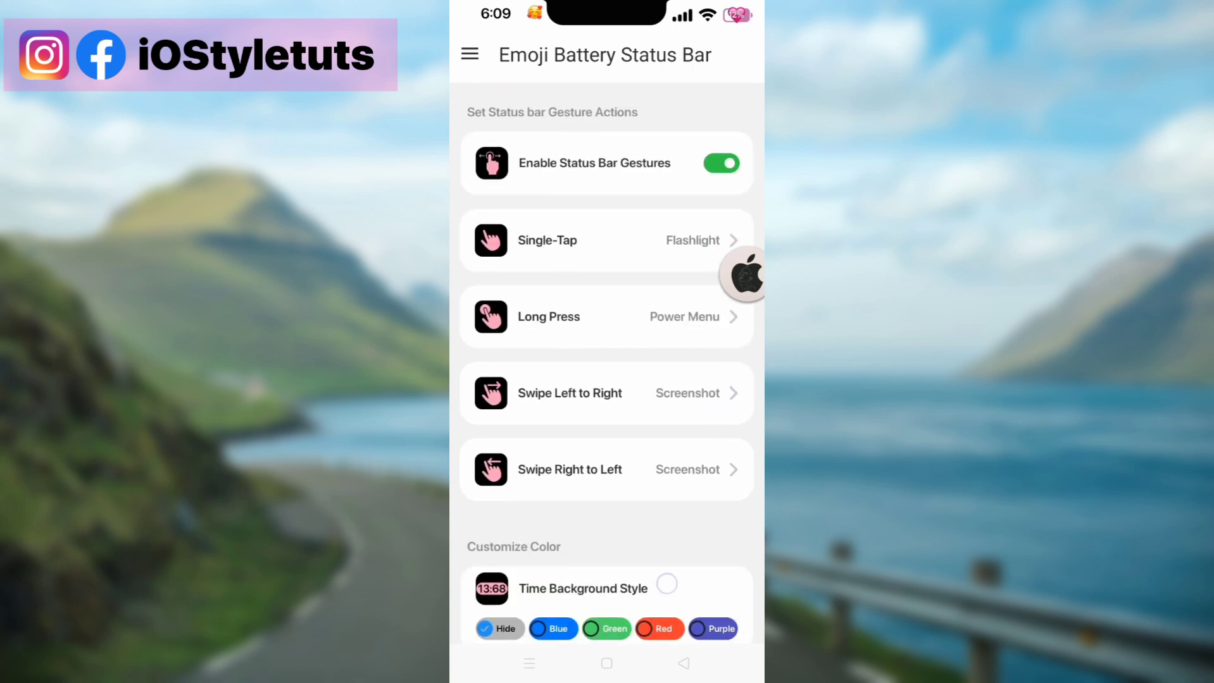
pyautogui.scroll(-3, 606, 380)
pyautogui.click(728, 413)
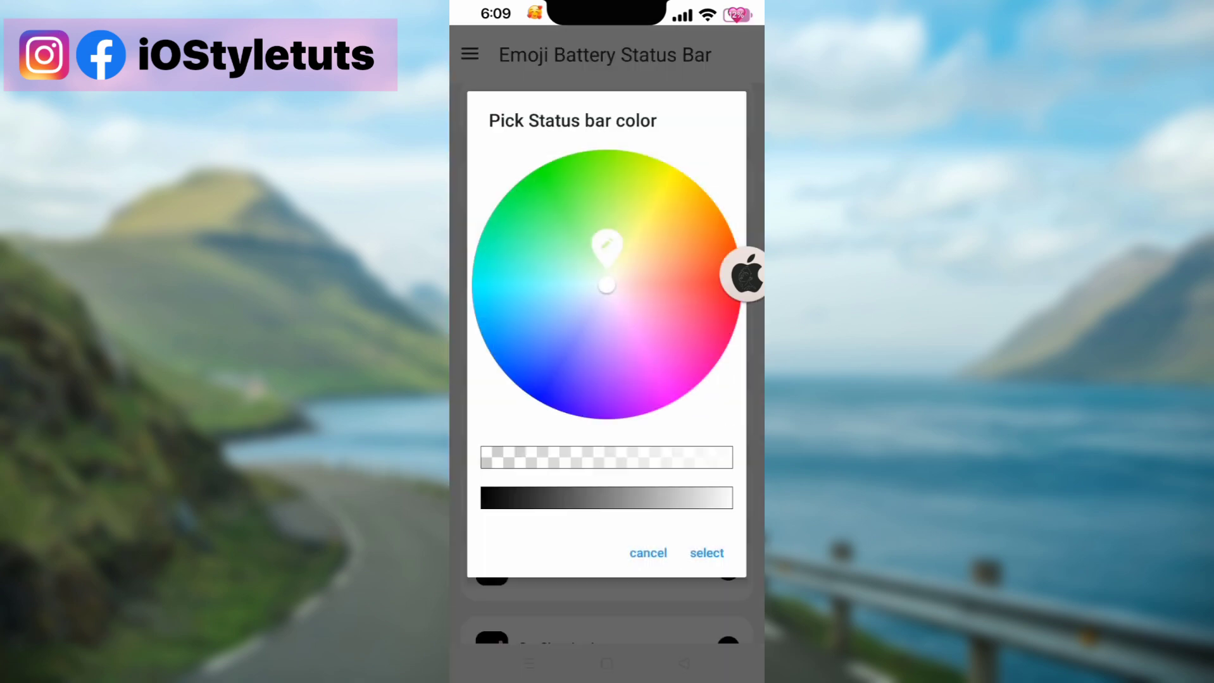
pyautogui.click(647, 554)
pyautogui.scroll(-3, 606, 380)
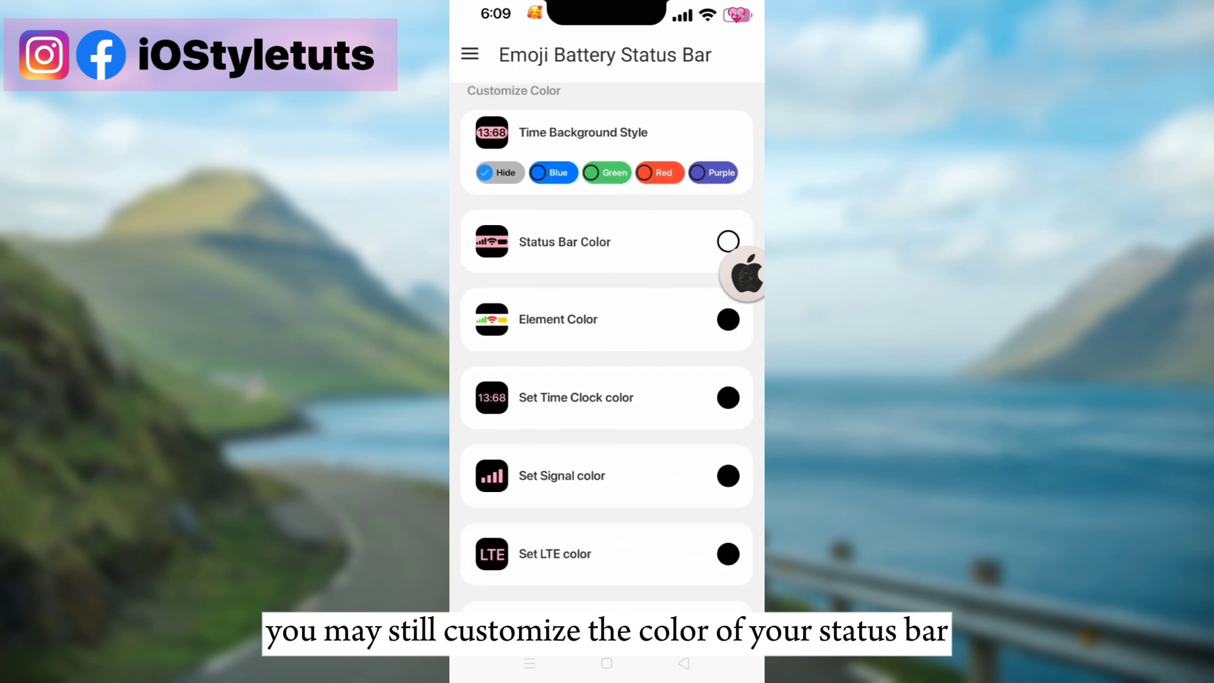
pyautogui.scroll(-5, 607, 380)
pyautogui.scroll(-3, 606, 380)
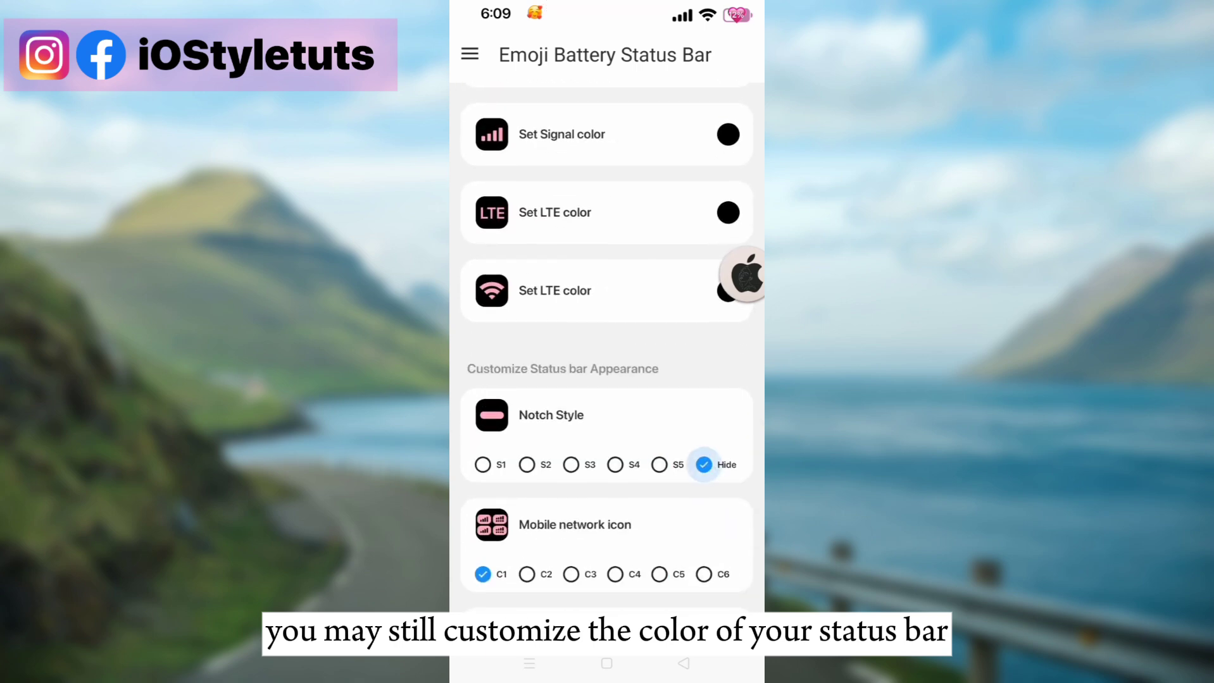
# Set notch style S2 and mobile network icon style C4 with 5G.
pyautogui.click(614, 464)
pyautogui.click(571, 465)
pyautogui.click(526, 465)
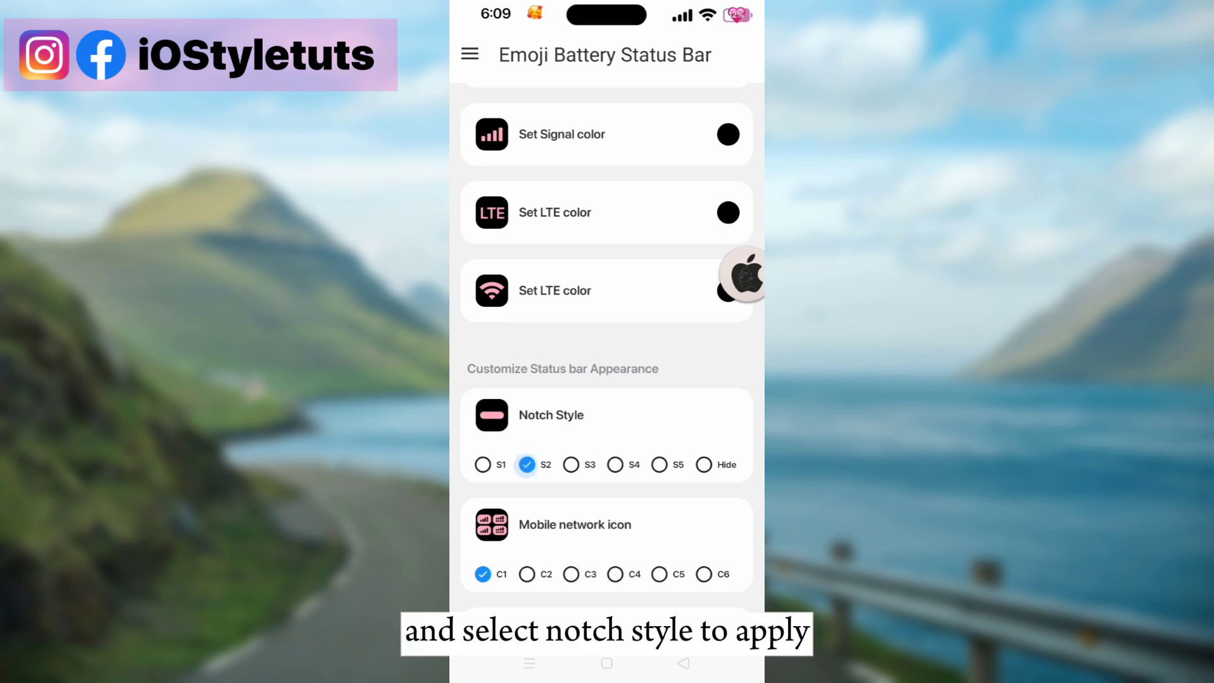
pyautogui.scroll(-2, 607, 380)
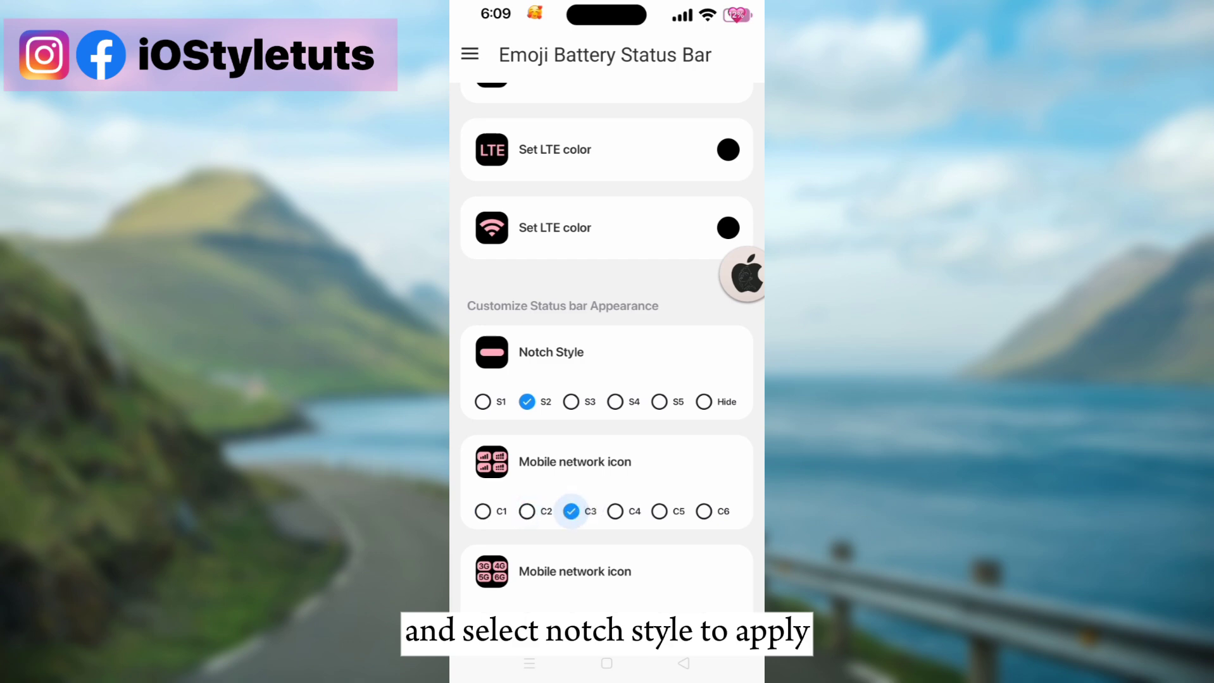
pyautogui.click(615, 510)
pyautogui.click(659, 510)
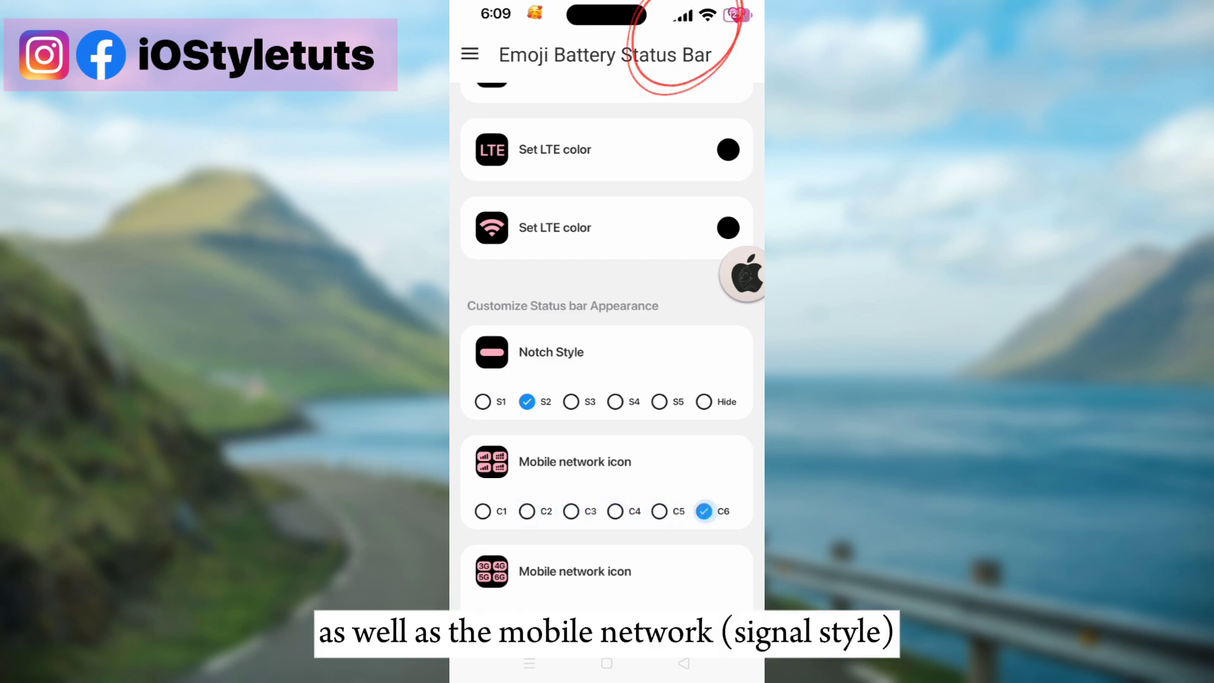
pyautogui.scroll(-1, 607, 427)
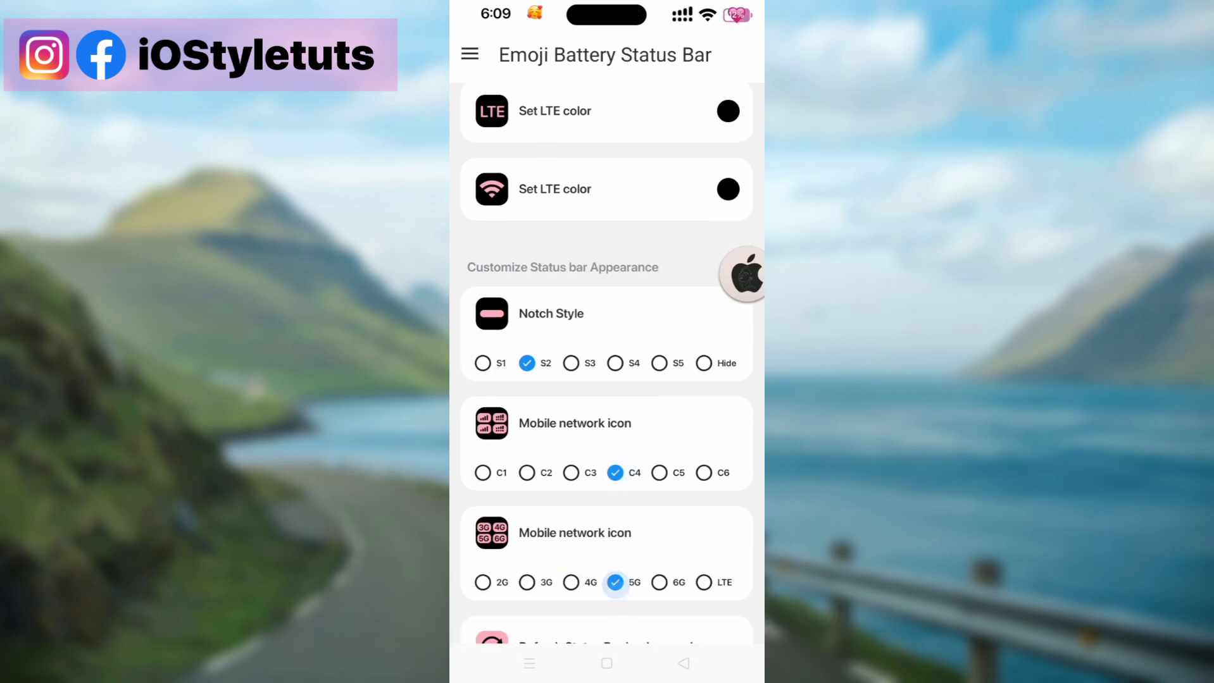
pyautogui.scroll(-3, 607, 427)
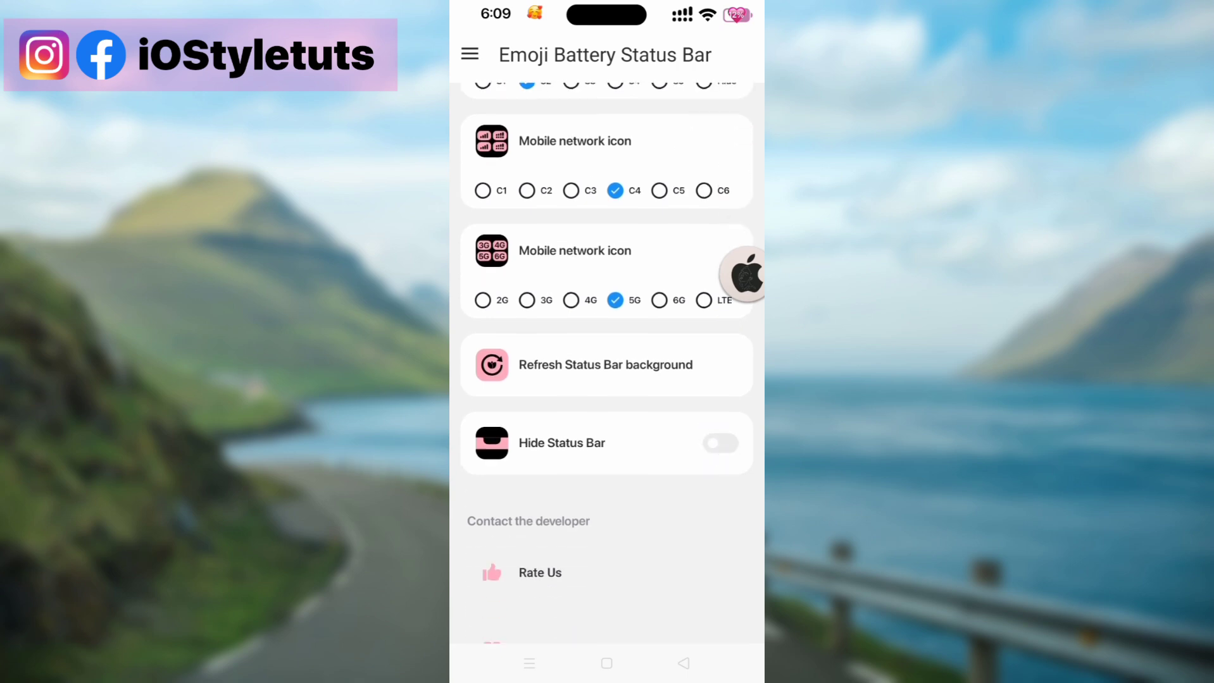
# Toggle Hide Status Bar on and off, then launch Messenger from the home screen.
pyautogui.click(720, 443)
pyautogui.click(721, 443)
pyautogui.press('Home')
pyautogui.click(570, 238)
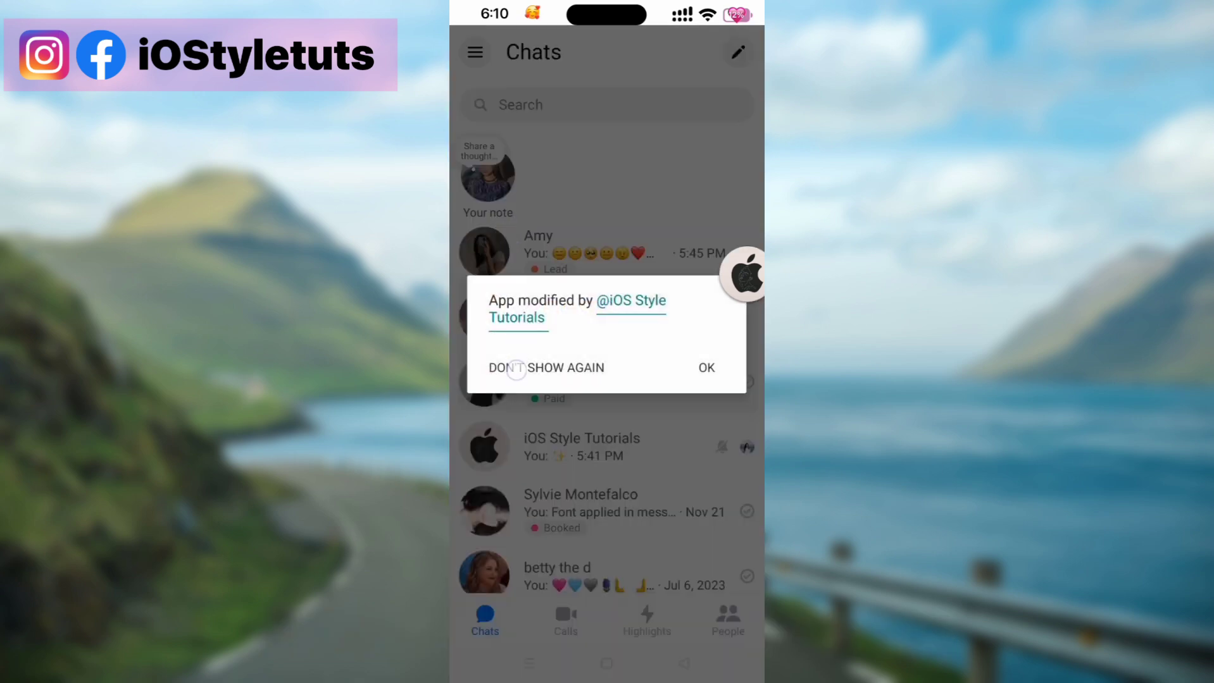
# Dismiss Messenger's app-modified notice with Don't Show Again.
pyautogui.click(706, 367)
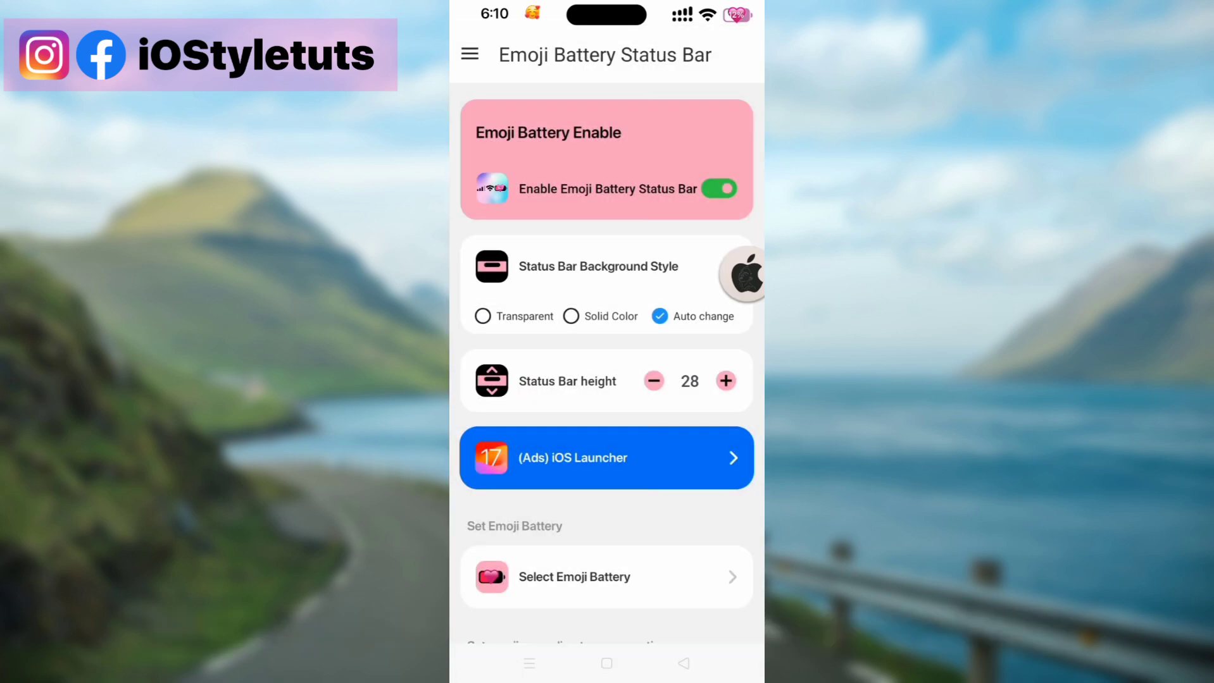
pyautogui.scroll(-5, 607, 380)
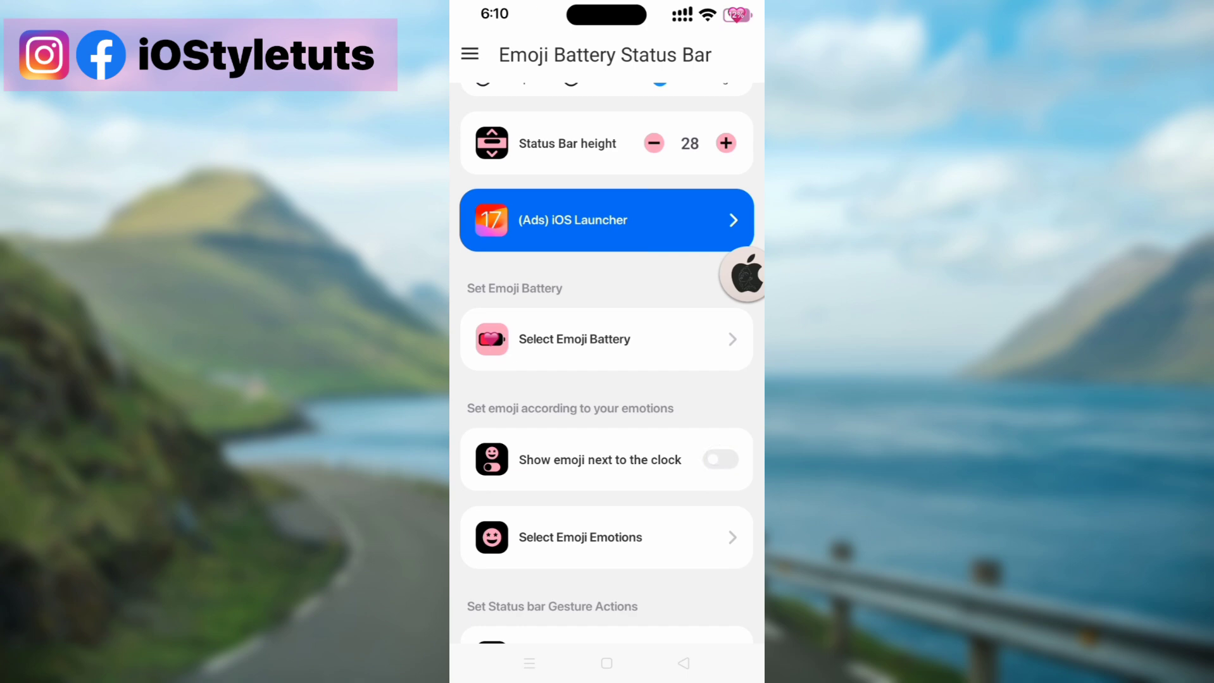
# Return to Emoji Battery Status Bar via Recents and switch to notch style S5.
pyautogui.click(606, 663)
pyautogui.click(529, 663)
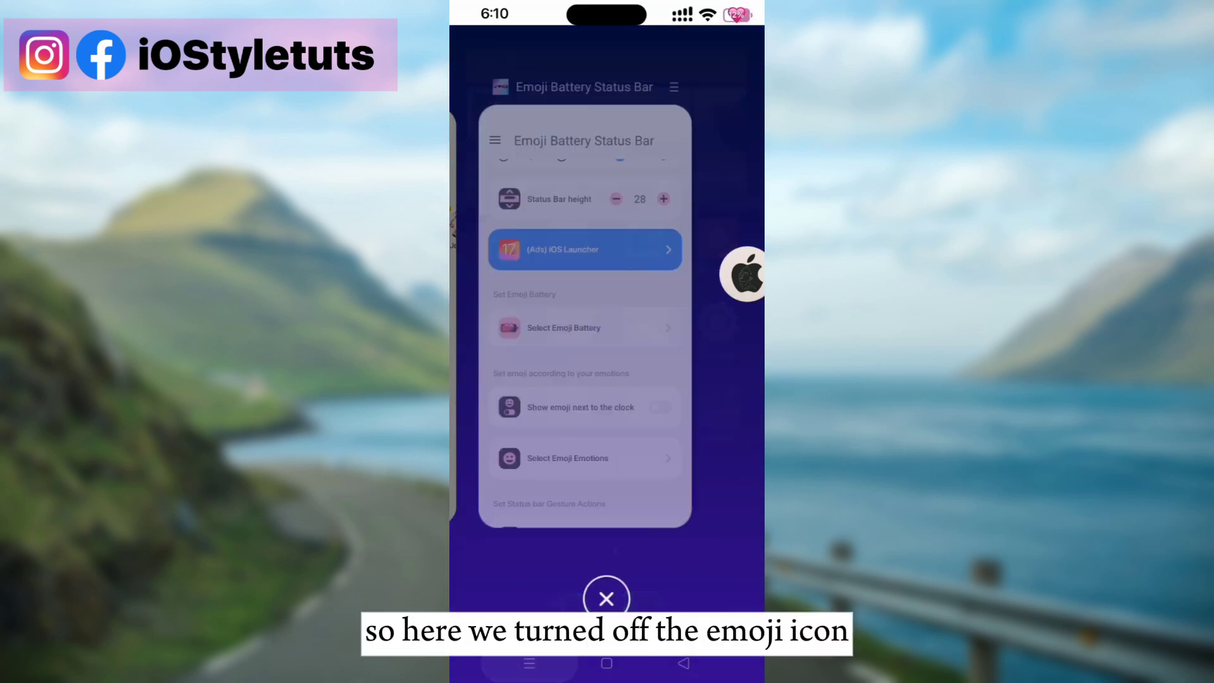
pyautogui.click(607, 313)
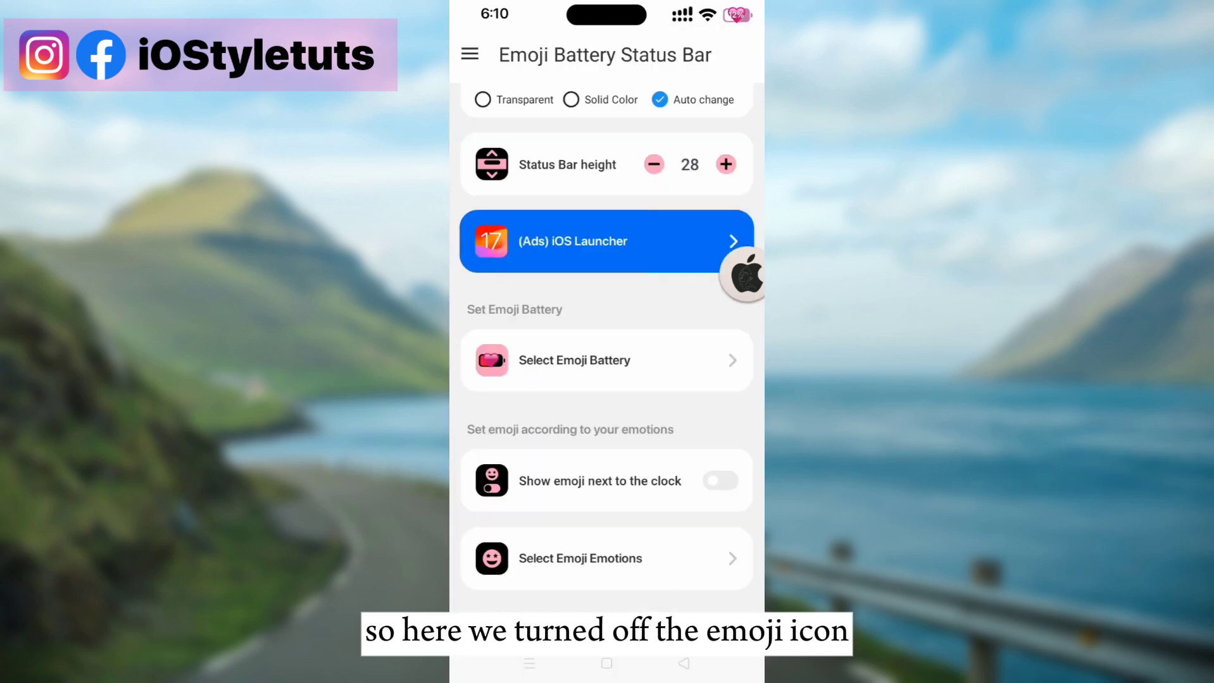
pyautogui.scroll(-4, 607, 379)
pyautogui.scroll(-5, 716, 488)
pyautogui.scroll(-3, 716, 427)
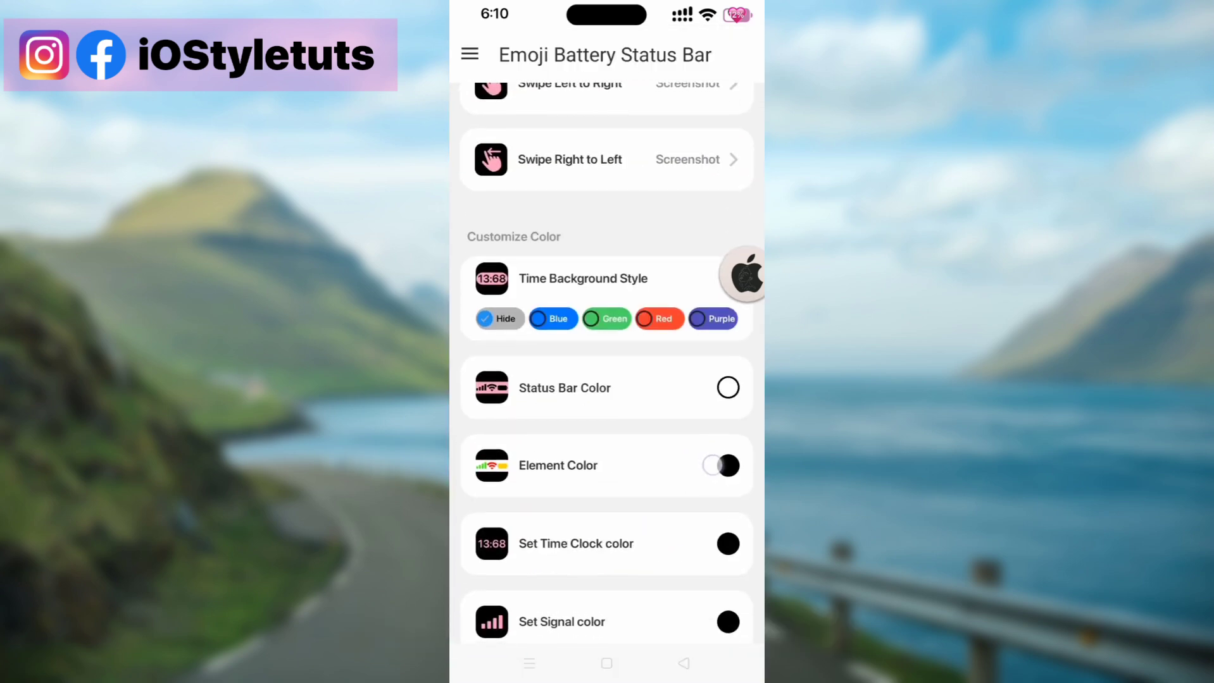
pyautogui.scroll(1, 748, 388)
pyautogui.scroll(-5, 607, 380)
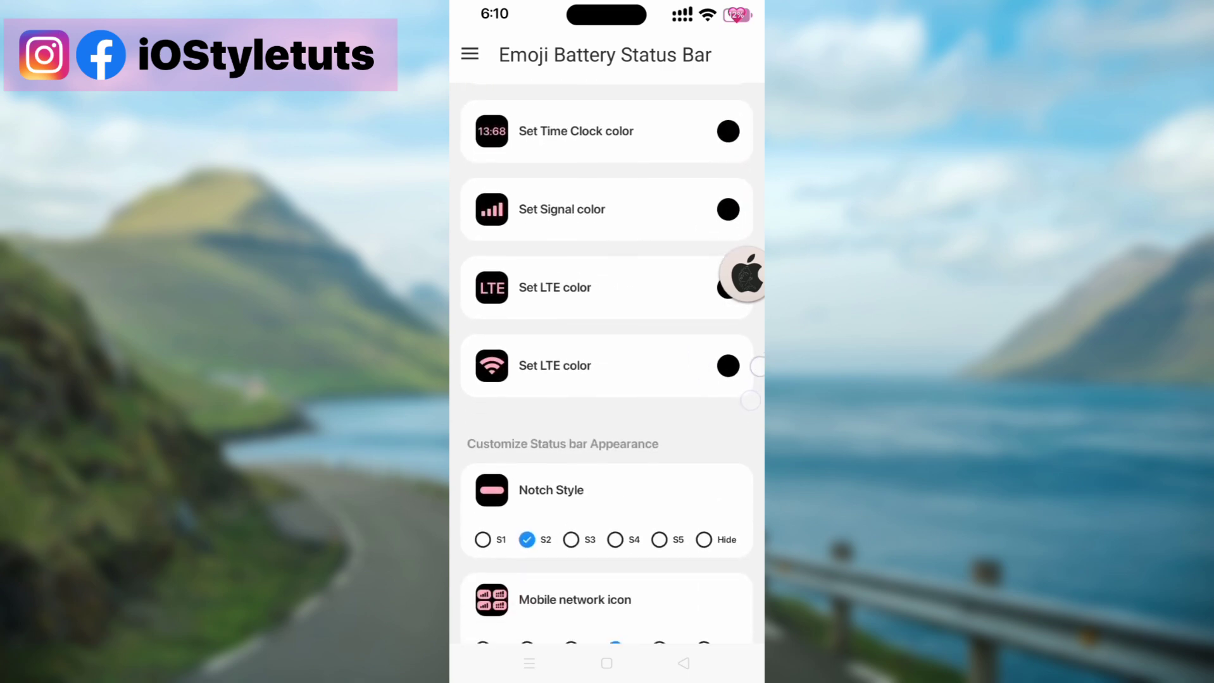
pyautogui.scroll(-3, 607, 380)
pyautogui.click(659, 472)
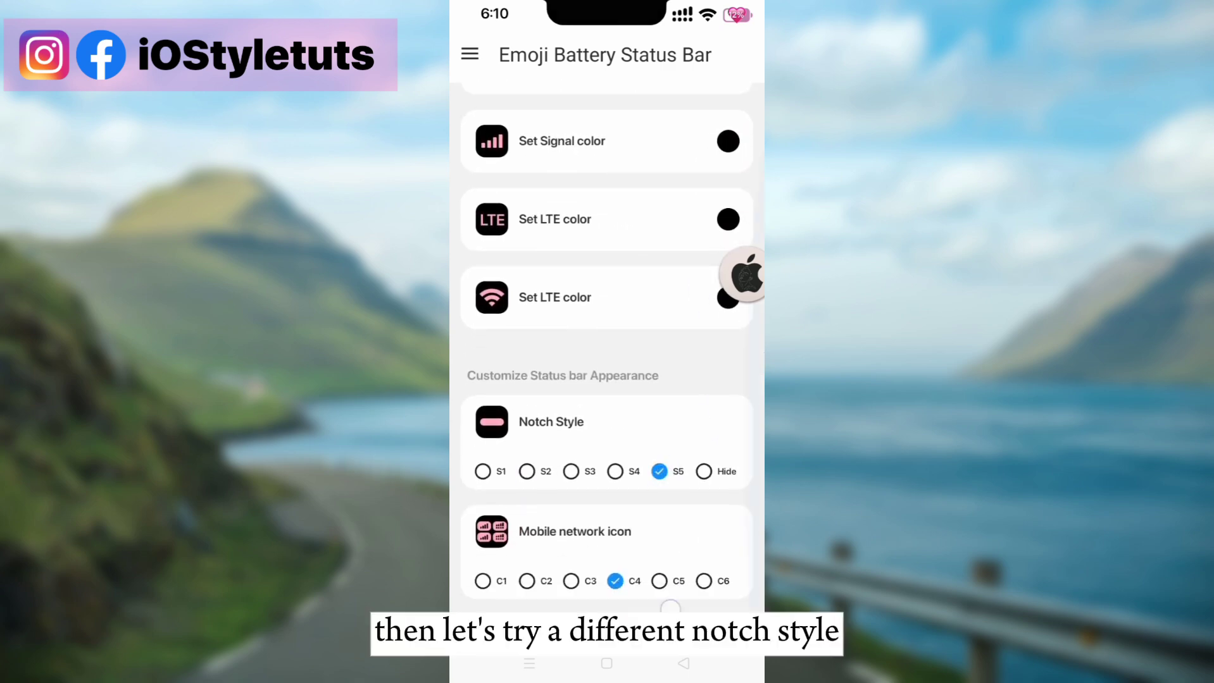
pyautogui.scroll(5, 692, 492)
pyautogui.scroll(4, 702, 484)
pyautogui.scroll(3, 706, 482)
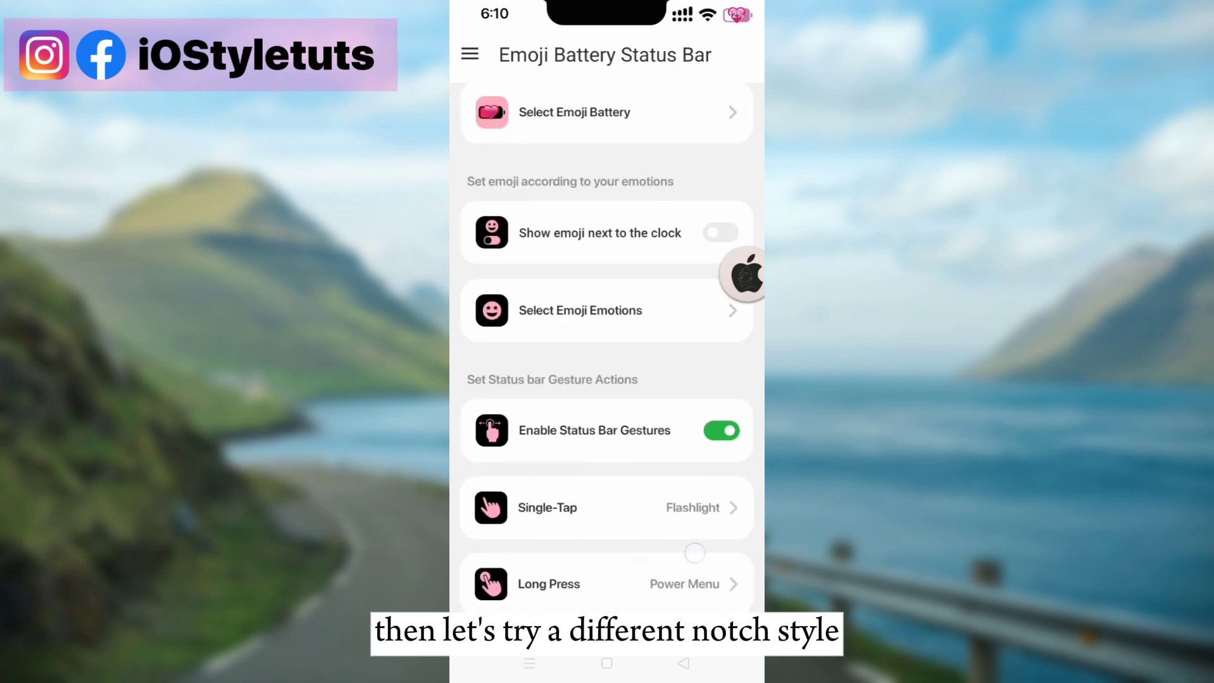
pyautogui.scroll(2, 709, 480)
pyautogui.scroll(1, 708, 480)
# Choose a pink heart battery design after trying the light pink heart.
pyautogui.click(607, 356)
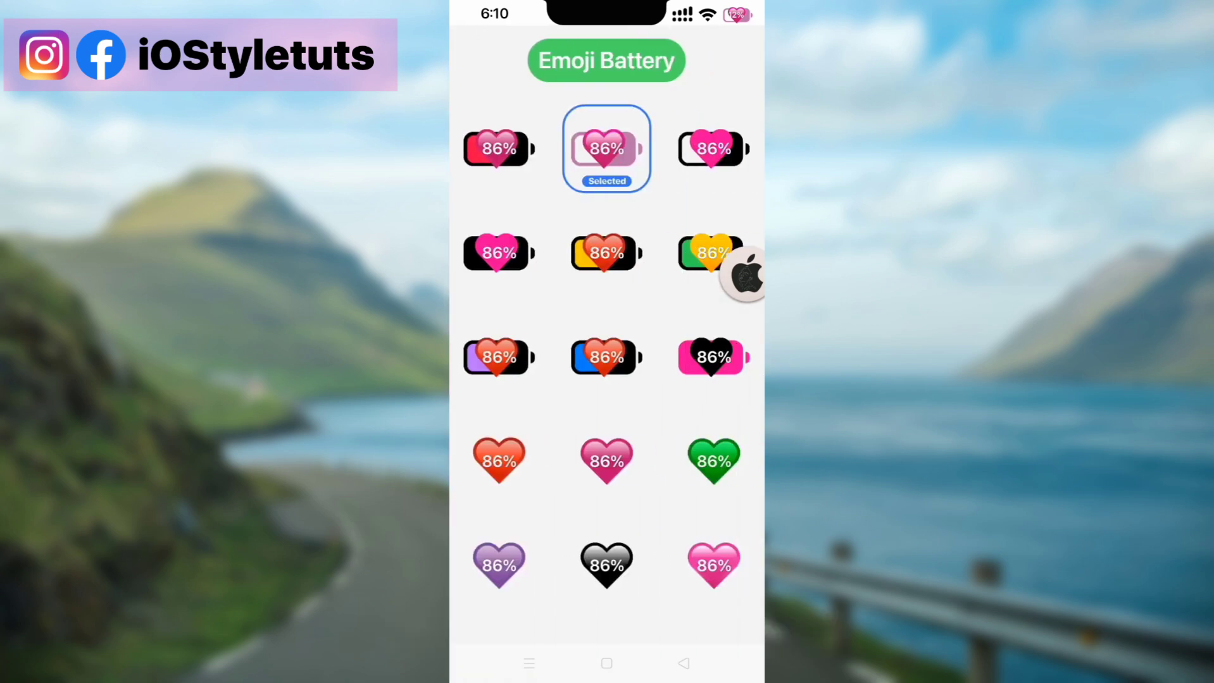
pyautogui.scroll(-1, 727, 491)
pyautogui.click(713, 518)
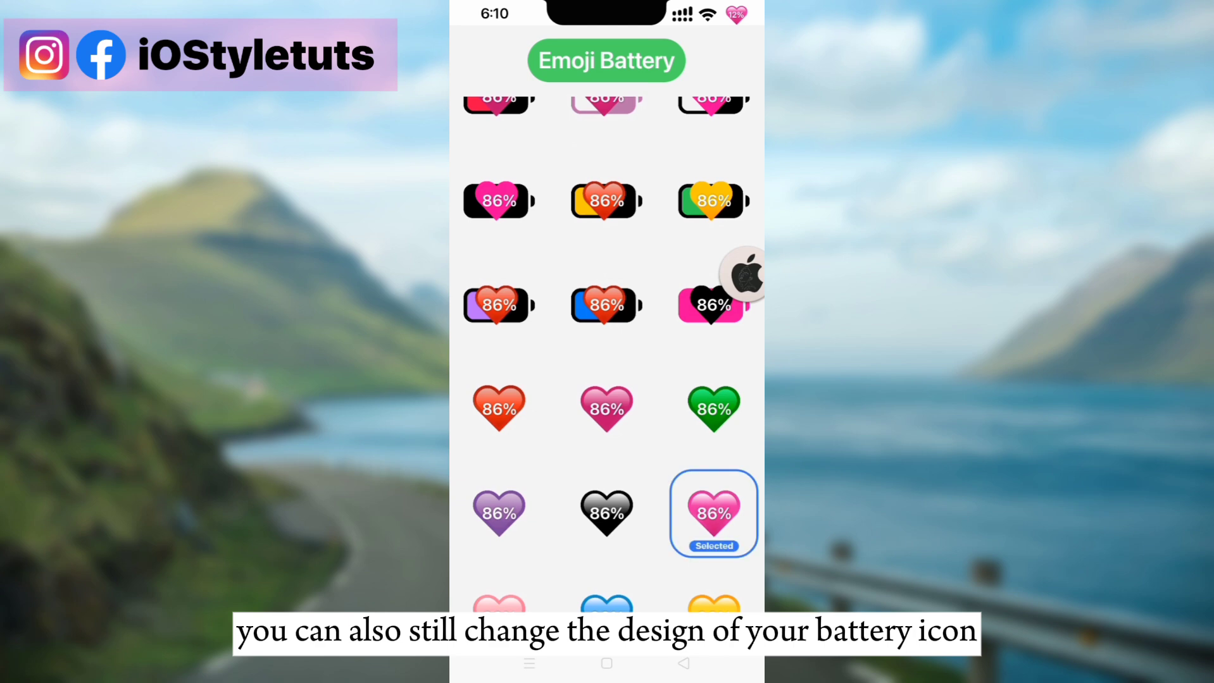
pyautogui.click(499, 598)
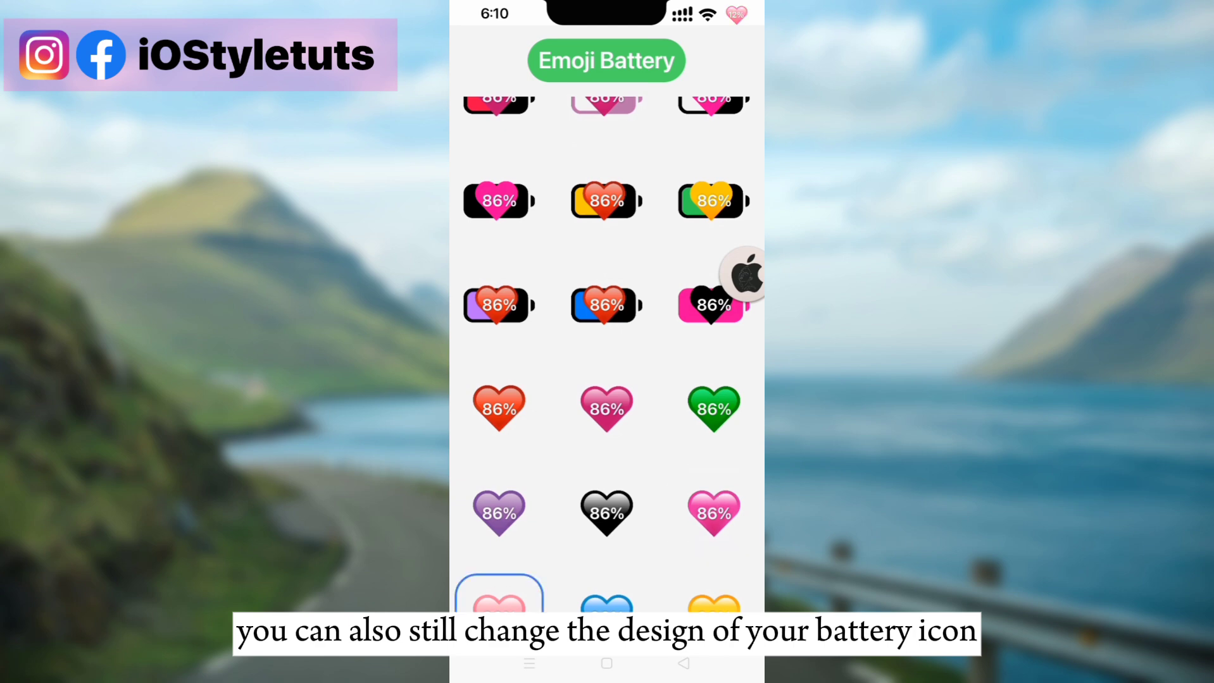
pyautogui.click(713, 512)
# Go to the home screen, with the pink heart battery visible in the status bar.
pyautogui.click(606, 664)
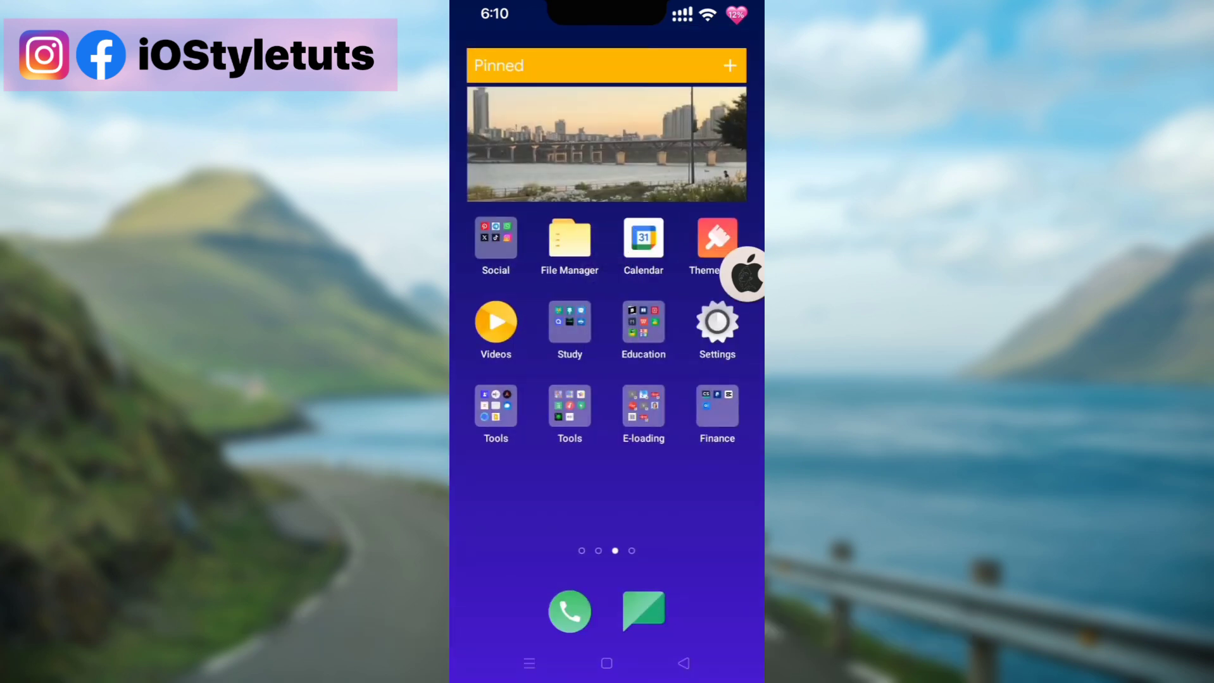